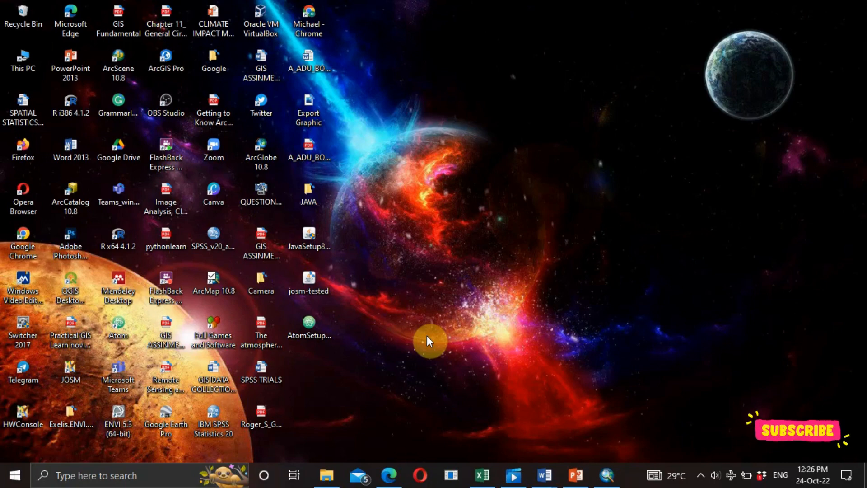
Switch to Excel and save the Copy of Copy of CRIME DATA workbook as CSV (Comma delimited) in LEVEL 300, replacing the existing file.
{"action": "left_click", "coordinate": [480, 480]}
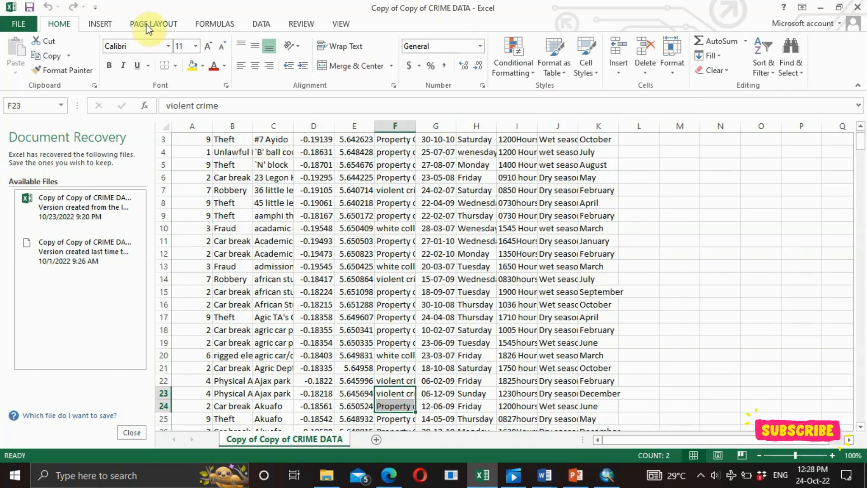
{"action": "left_click", "coordinate": [11, 19]}
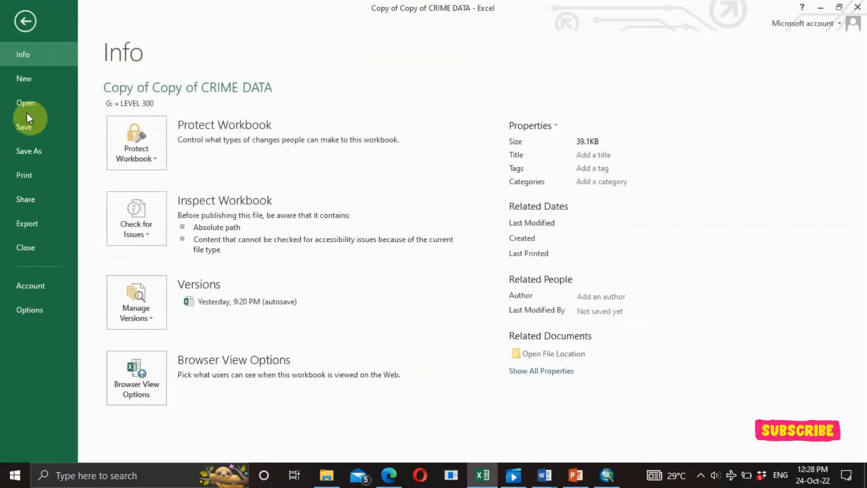
{"action": "left_click", "coordinate": [46, 153]}
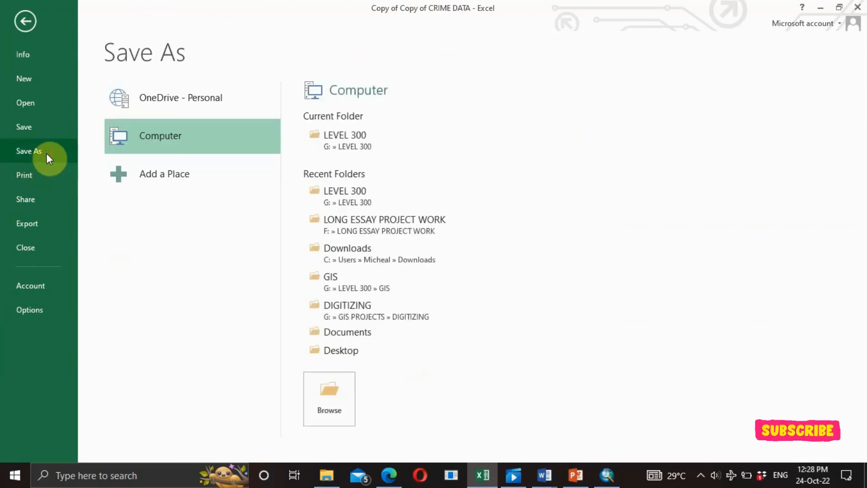
{"action": "left_click", "coordinate": [344, 200]}
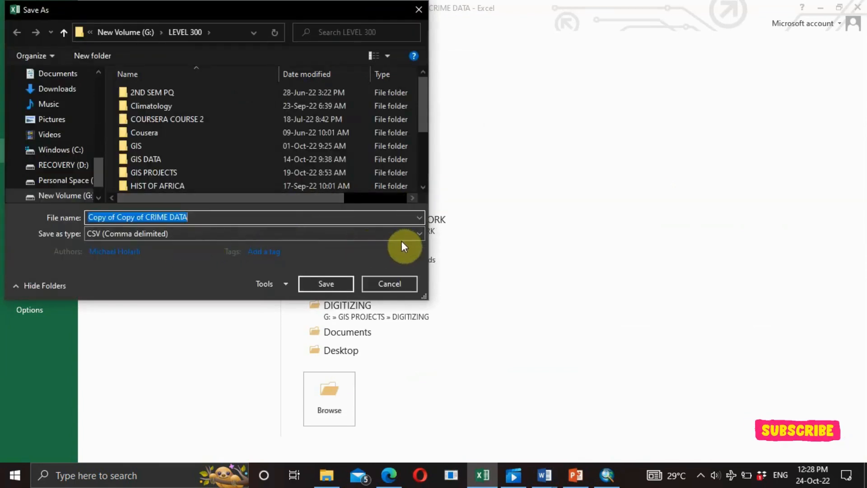
{"action": "left_click", "coordinate": [412, 230]}
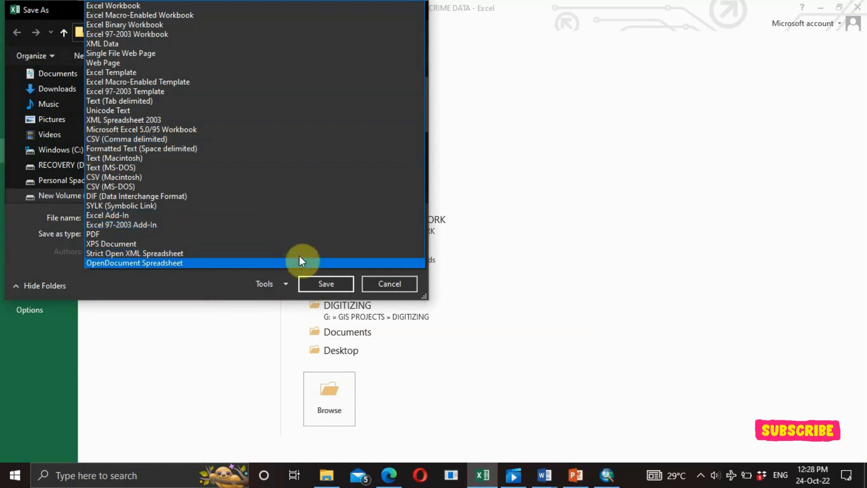
{"action": "left_click", "coordinate": [310, 277]}
{"action": "left_click", "coordinate": [311, 277]}
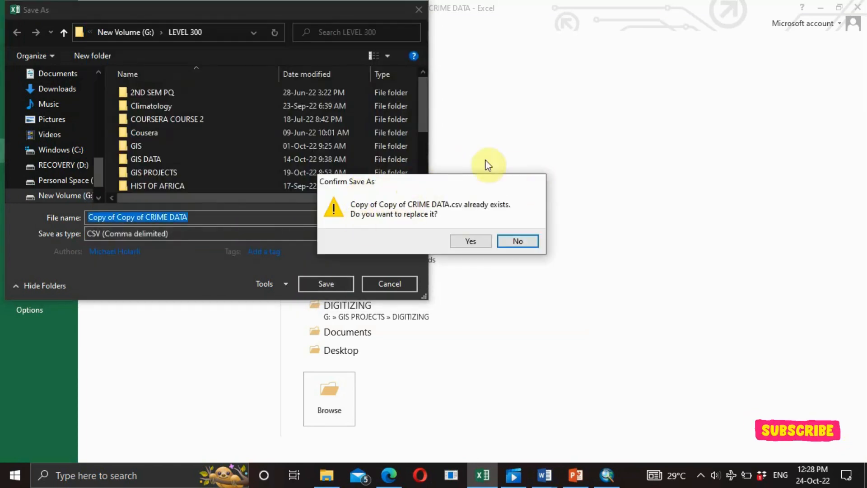
{"action": "left_click", "coordinate": [470, 241]}
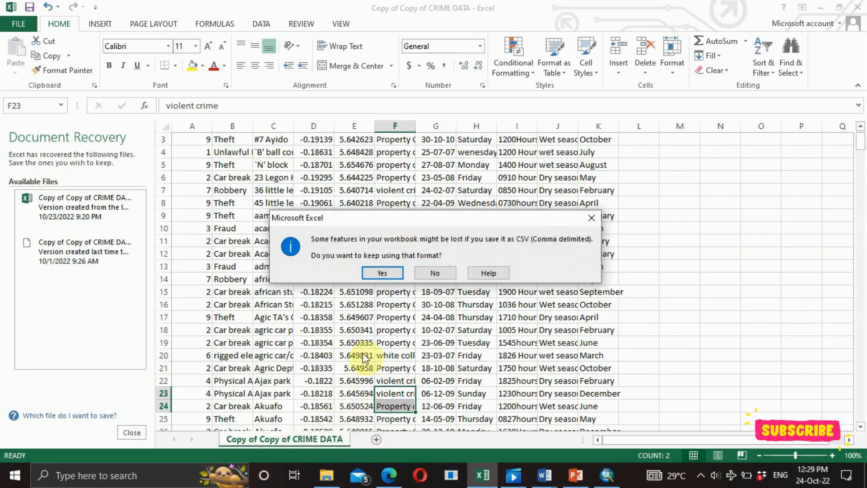
{"action": "left_click", "coordinate": [379, 271]}
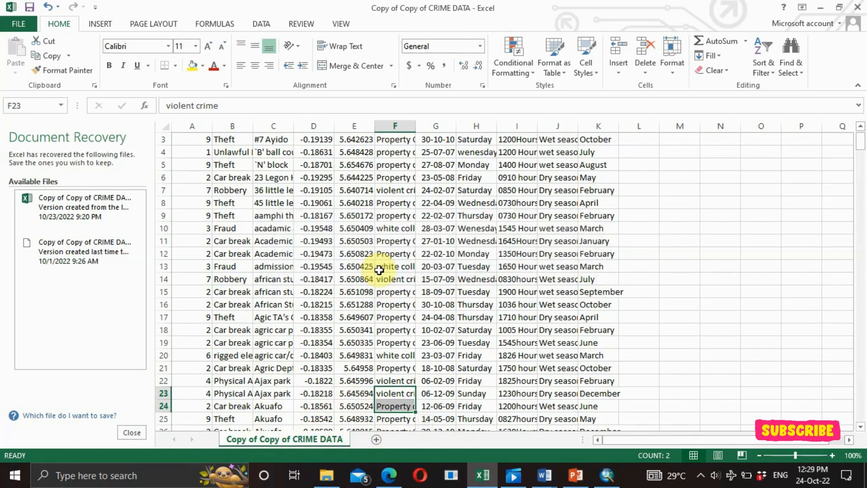
Switch to ArcMap and start creating a feature class from the XY table Copy of Copy of CRIME DATA.csv in G:\LEVEL 300.
{"action": "left_click", "coordinate": [825, 7]}
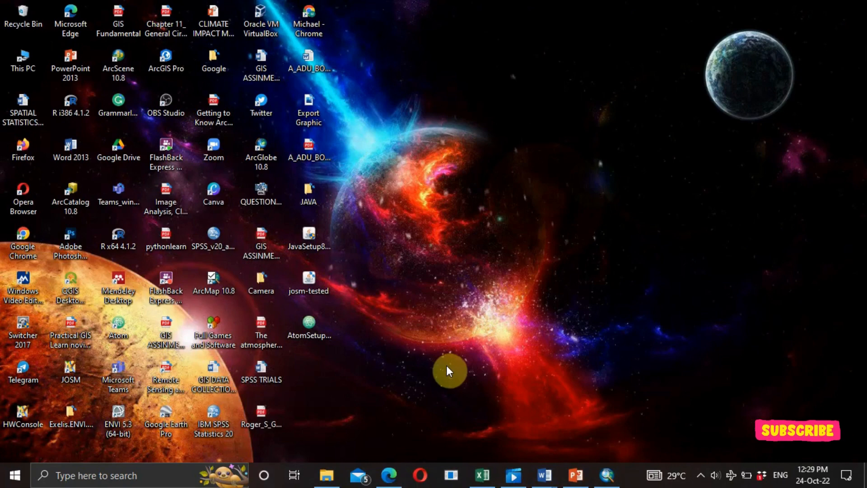
{"action": "left_click", "coordinate": [609, 476]}
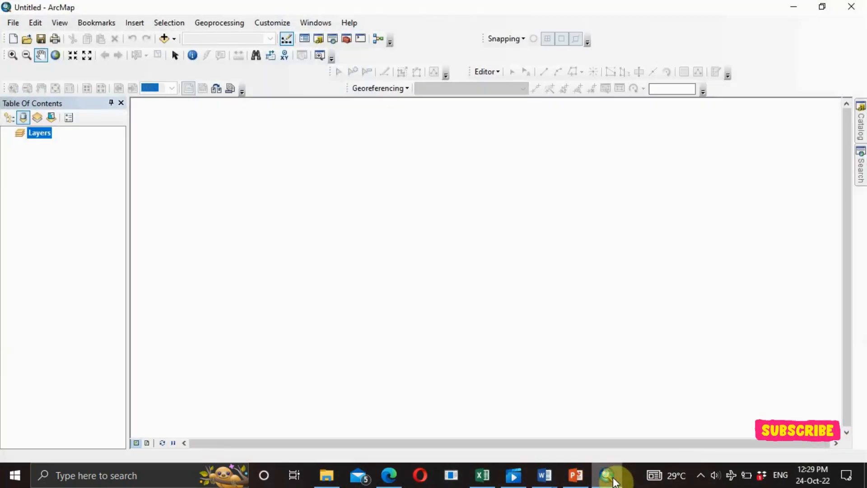
{"action": "left_click", "coordinate": [861, 123]}
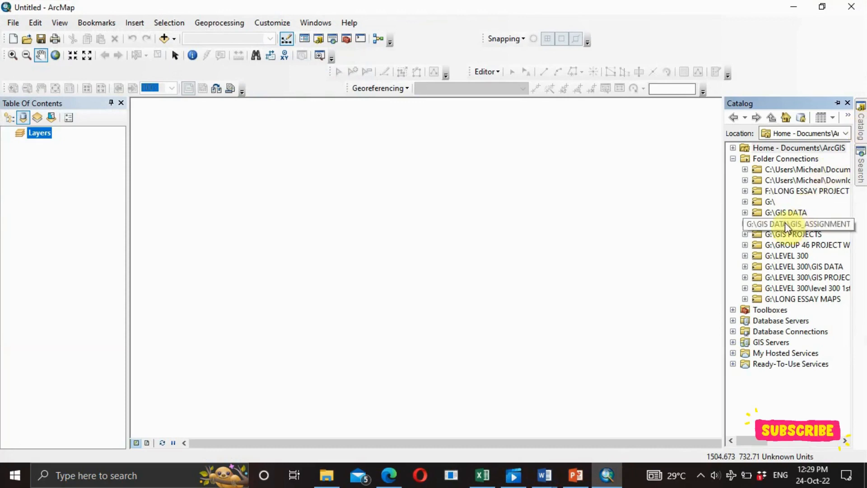
{"action": "left_click", "coordinate": [744, 255]}
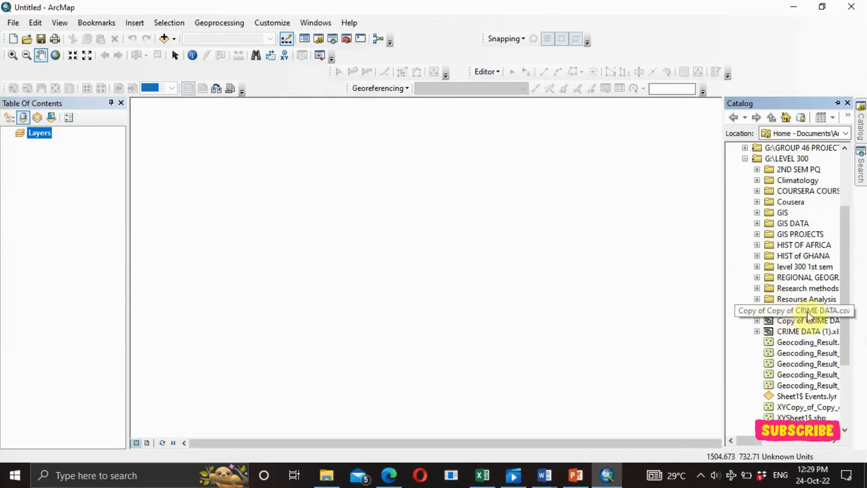
{"action": "left_click", "coordinate": [828, 310]}
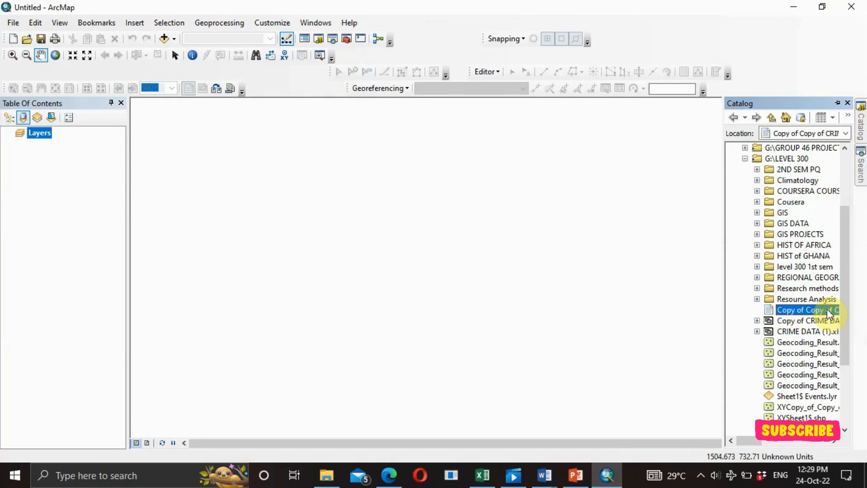
{"action": "right_click", "coordinate": [827, 309]}
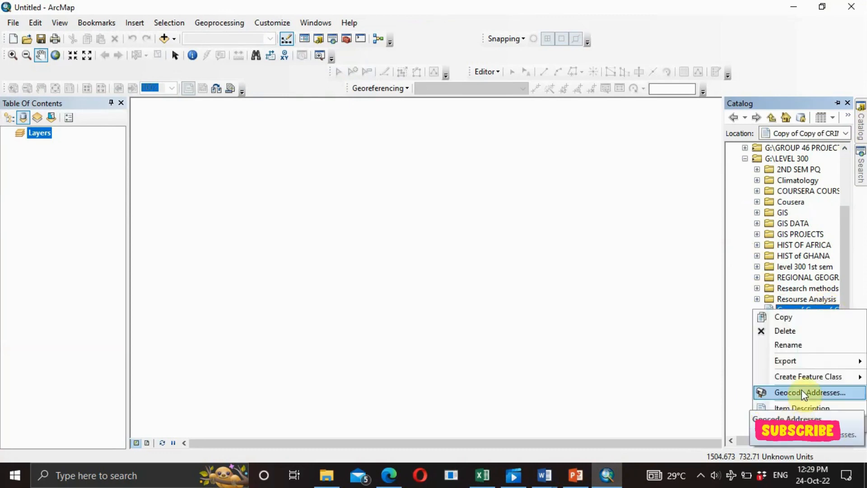
{"action": "mouse_move", "coordinate": [812, 379]}
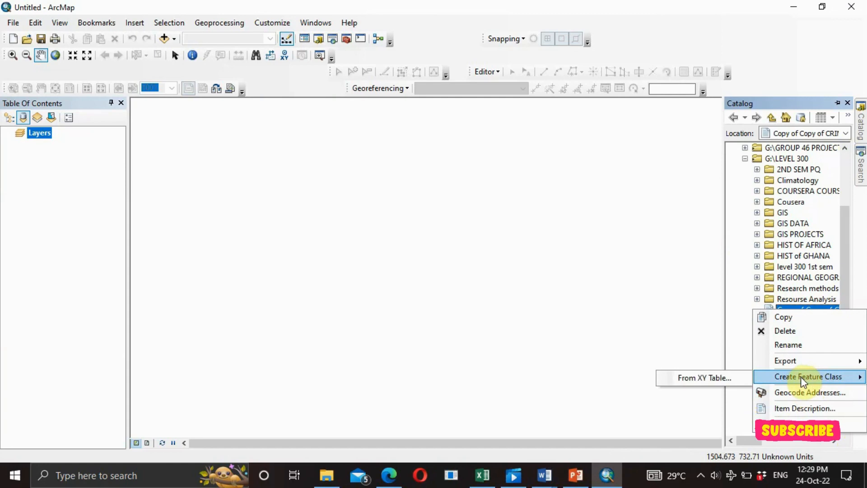
{"action": "left_click", "coordinate": [710, 378]}
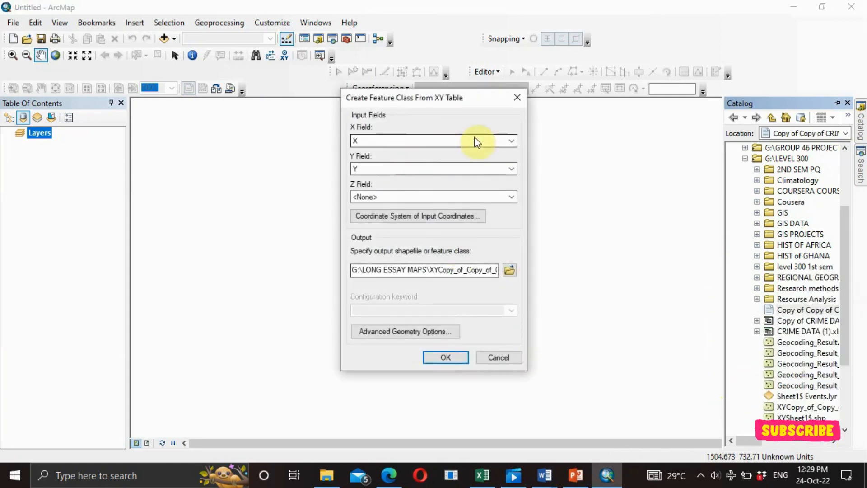
Set the X field to X and try to reselect Y as the Y field for the new feature class.
{"action": "left_click", "coordinate": [512, 140]}
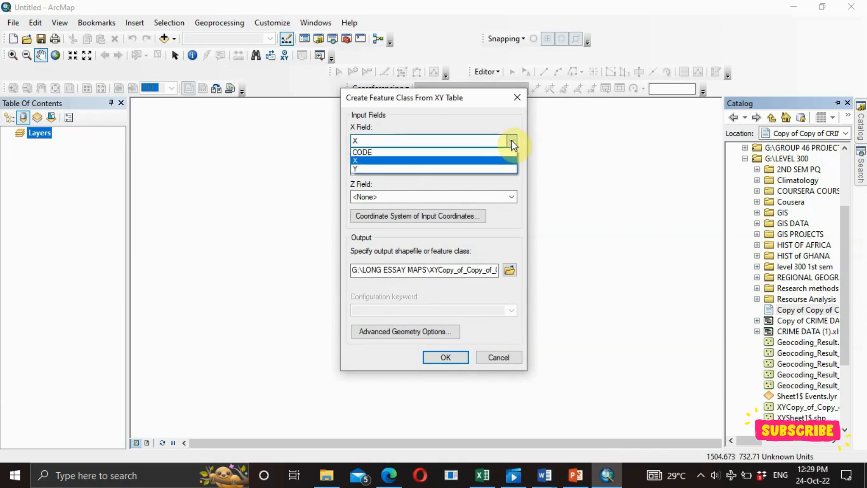
{"action": "left_click", "coordinate": [462, 161]}
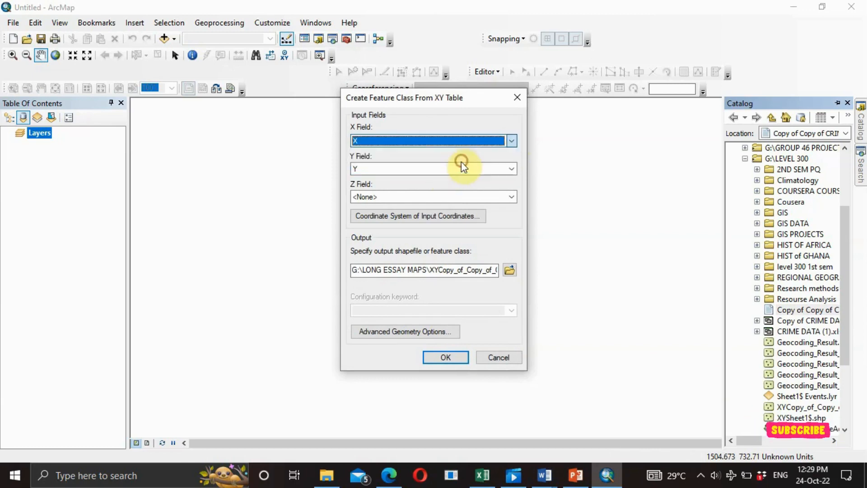
{"action": "left_click", "coordinate": [511, 168]}
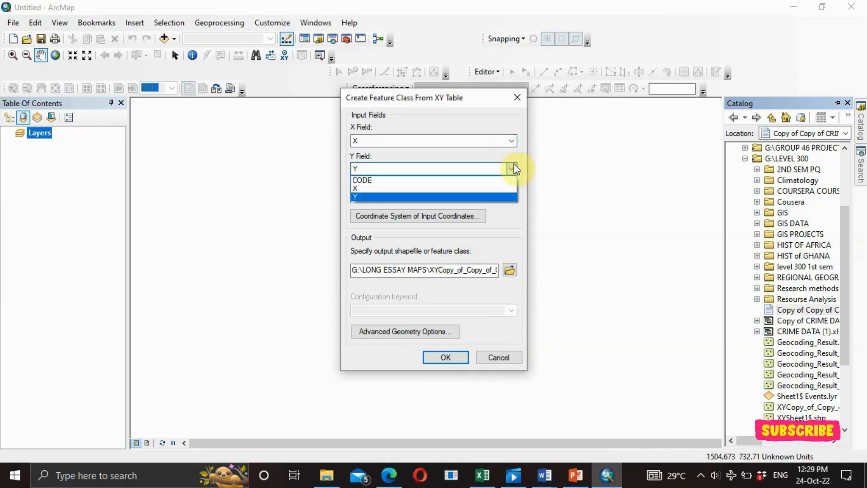
{"action": "left_click", "coordinate": [478, 189]}
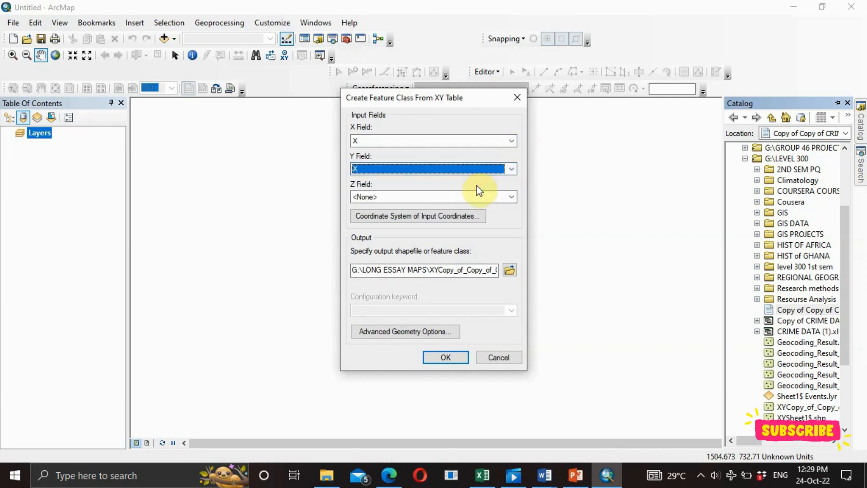
{"action": "left_click", "coordinate": [511, 169]}
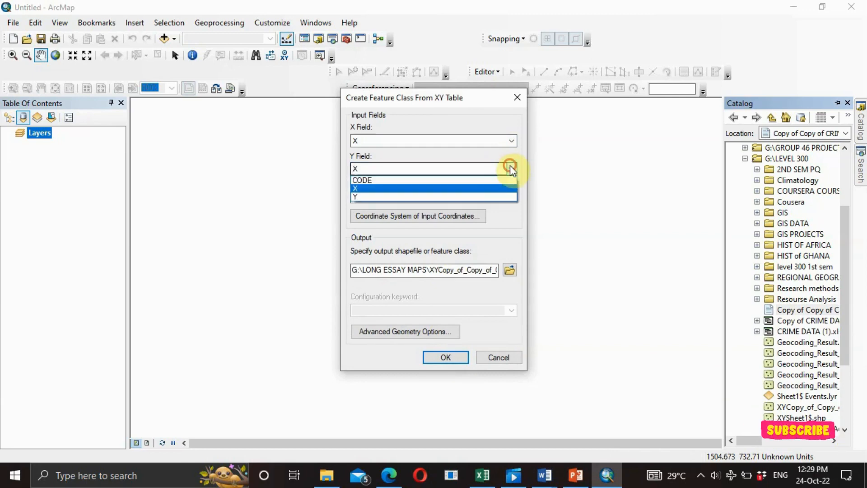
{"action": "left_click", "coordinate": [444, 205]}
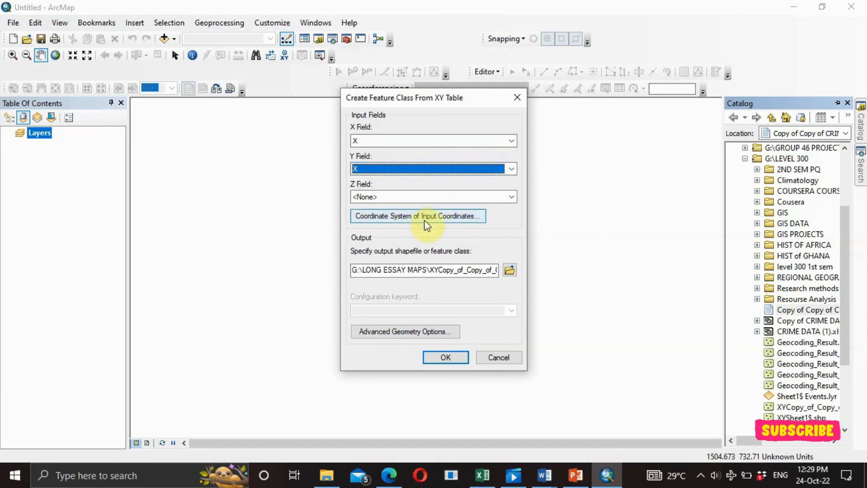
Assign the WGS 1984 geographic coordinate system to the input coordinates and create the feature class.
{"action": "left_click", "coordinate": [439, 221]}
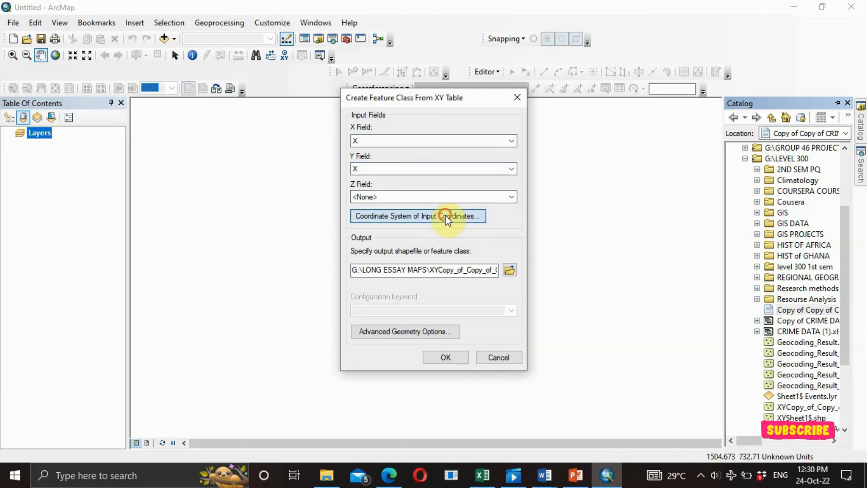
{"action": "left_click", "coordinate": [363, 138]}
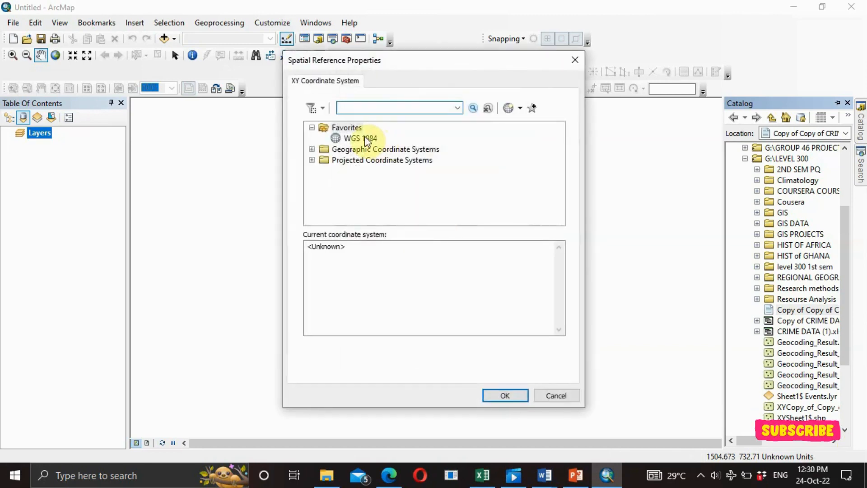
{"action": "double_click", "coordinate": [363, 136]}
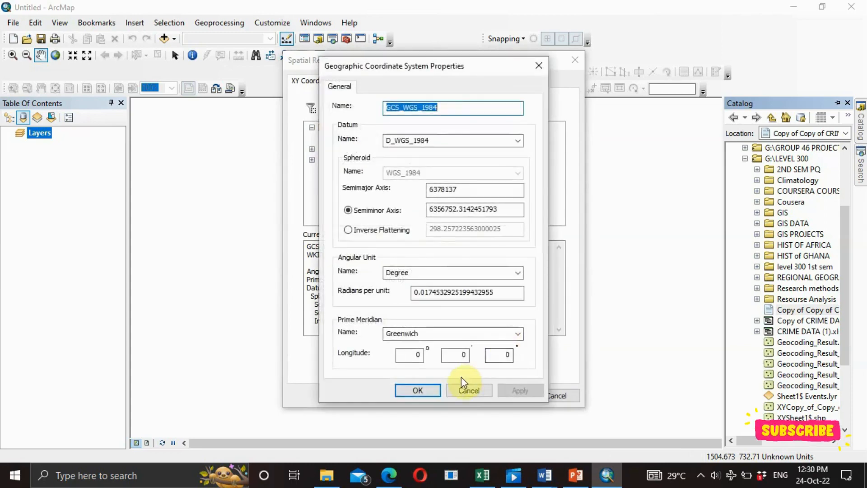
{"action": "left_click", "coordinate": [418, 389]}
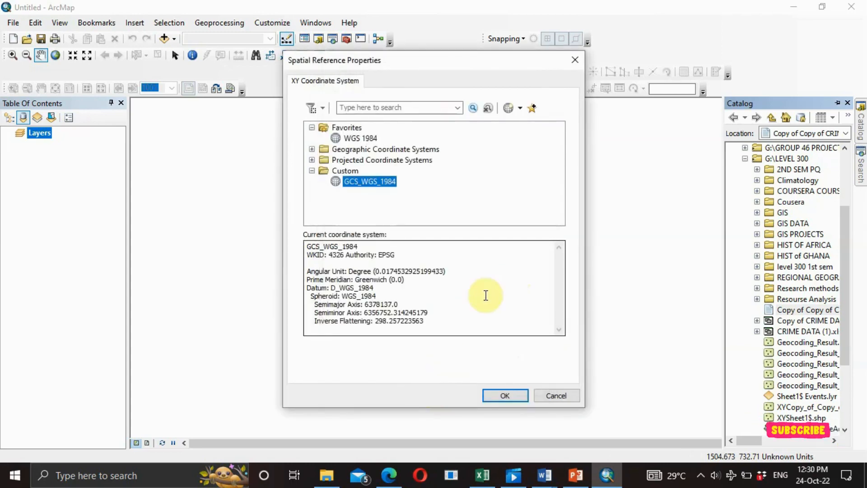
{"action": "left_click", "coordinate": [501, 393]}
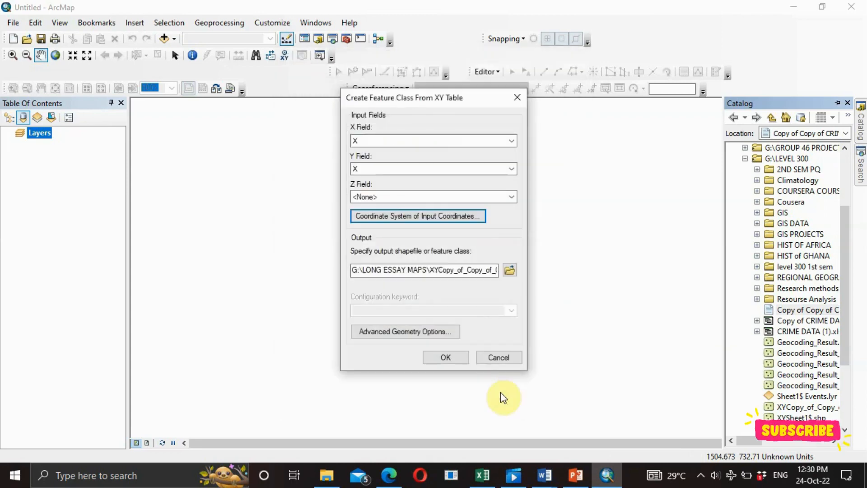
{"action": "left_click", "coordinate": [441, 357]}
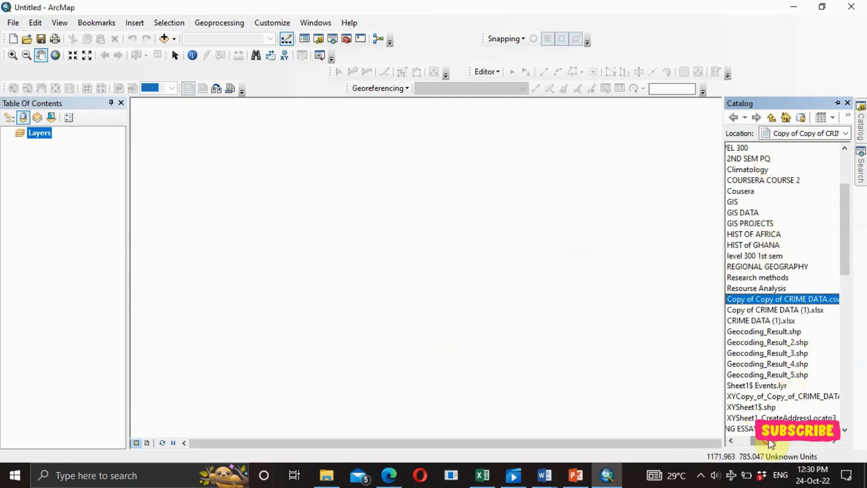
Add XYCopy_of_Copy_of_CRIME_DATA.shp from the LEVEL 300 folder to the map and open its attribute table.
{"action": "left_click_drag", "start_coordinate": [771, 444], "coordinate": [763, 441]}
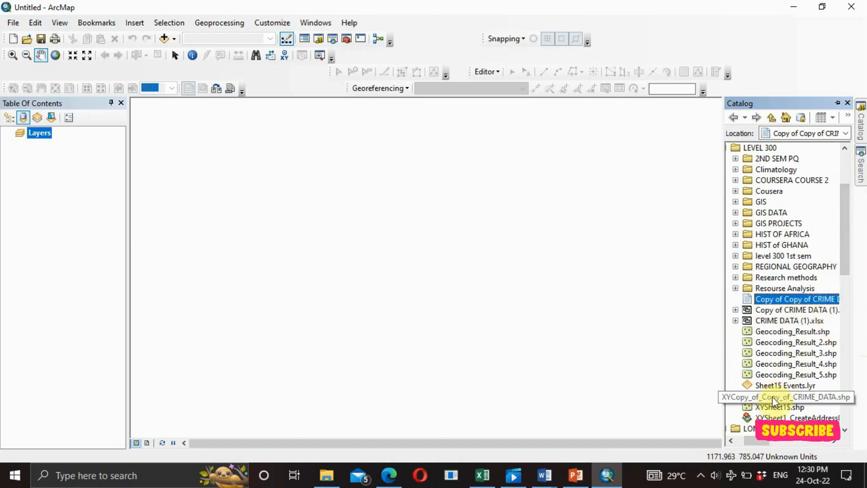
{"action": "left_click_drag", "start_coordinate": [772, 397], "coordinate": [514, 251]}
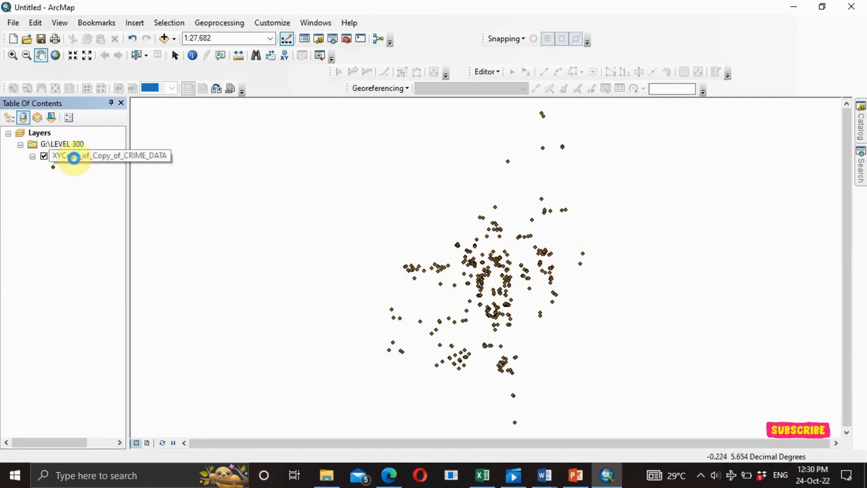
{"action": "right_click", "coordinate": [73, 158]}
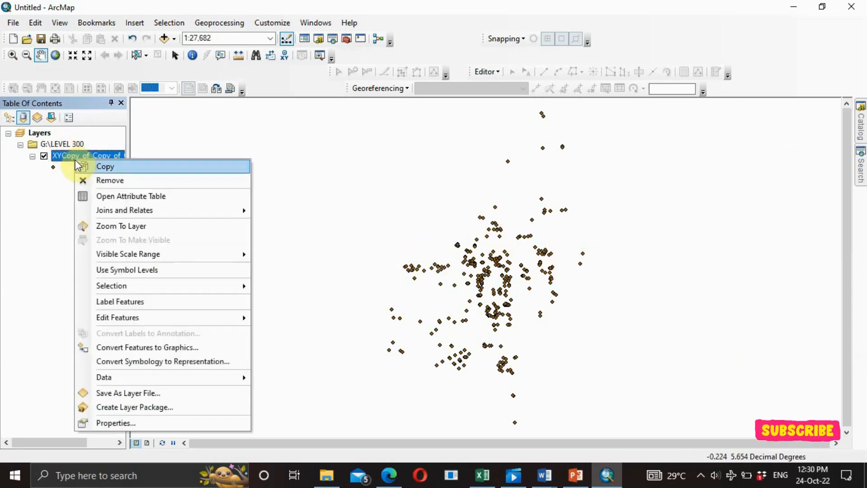
{"action": "left_click", "coordinate": [106, 197]}
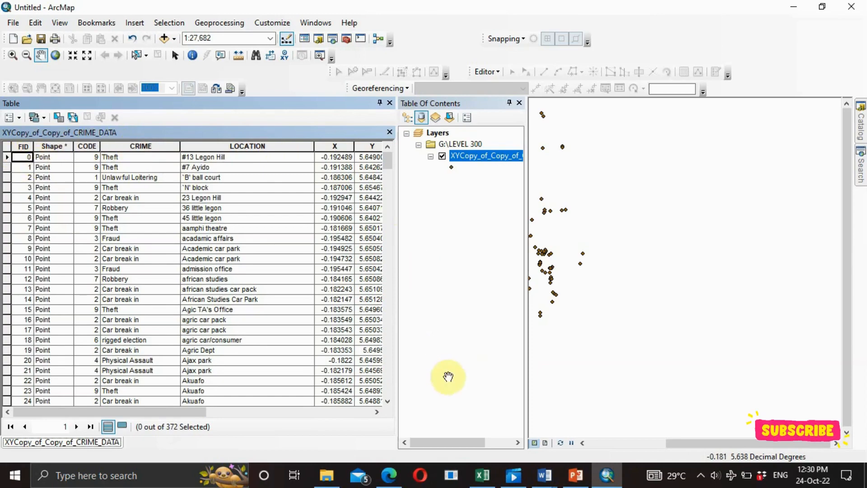
Look at the source workbook in Excel, return to ArcMap and enlarge the attribute table to compare all its columns.
{"action": "left_click", "coordinate": [482, 475]}
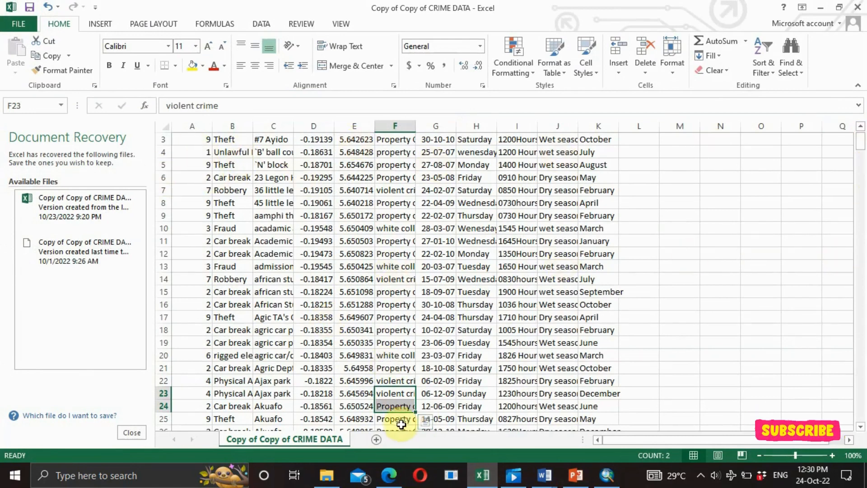
{"action": "left_click", "coordinate": [607, 475]}
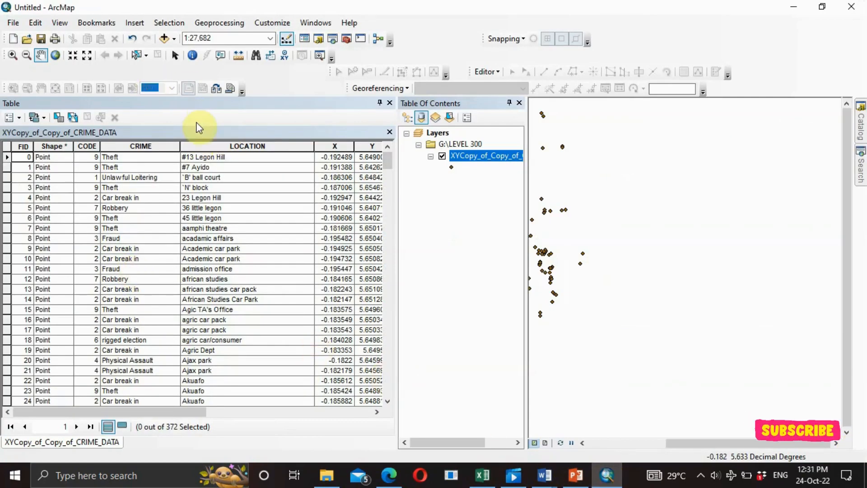
{"action": "double_click", "coordinate": [230, 106]}
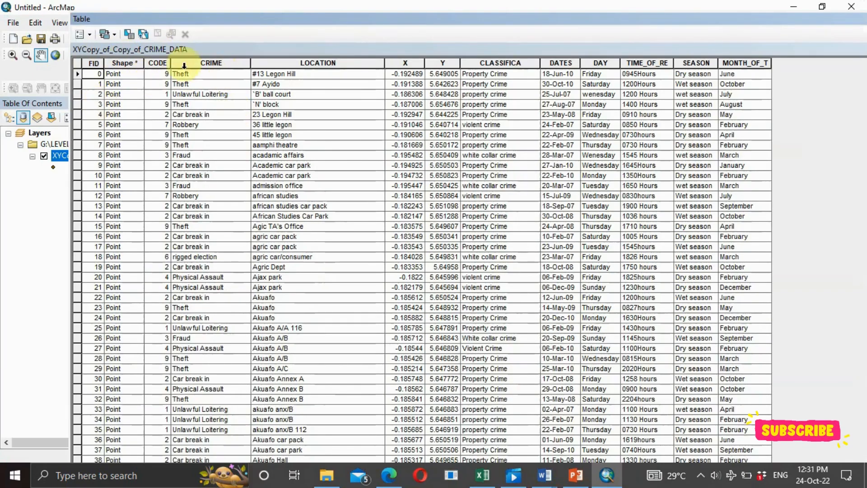
Switch to the Excel source workbook for another look and return to the attribute table in ArcMap.
{"action": "left_click", "coordinate": [799, 4]}
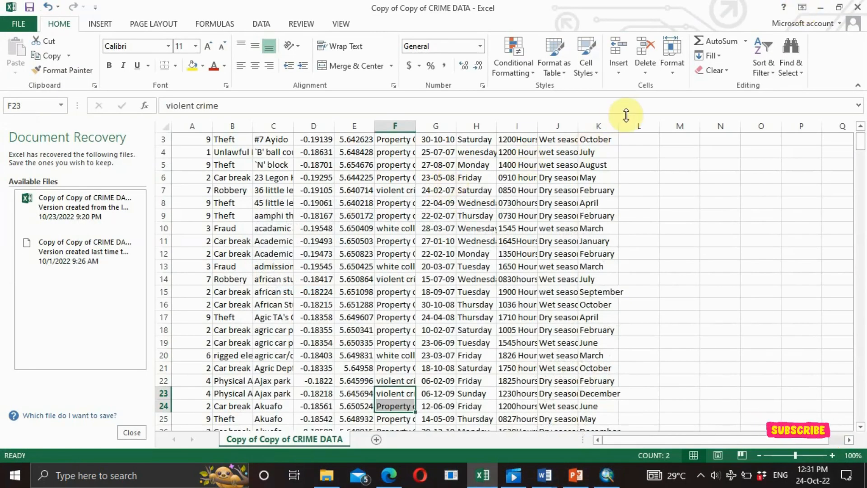
{"action": "left_click", "coordinate": [829, 6]}
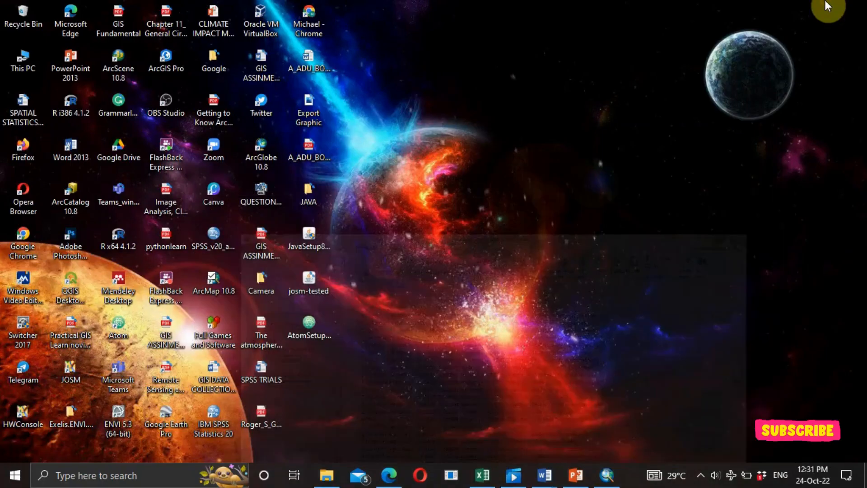
{"action": "left_click", "coordinate": [602, 483]}
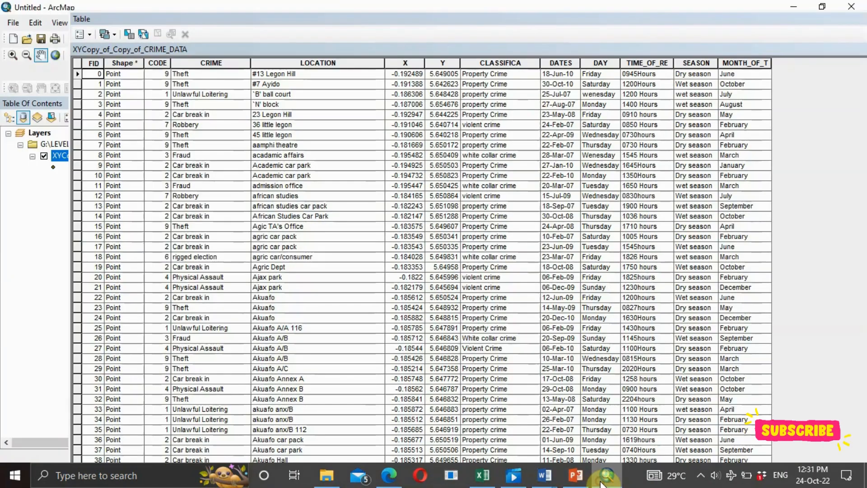
{"action": "left_click", "coordinate": [795, 8]}
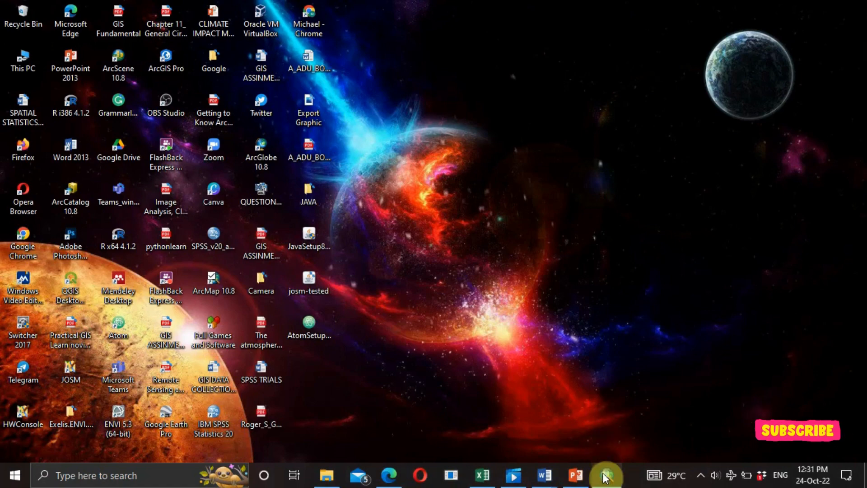
{"action": "left_click", "coordinate": [606, 481]}
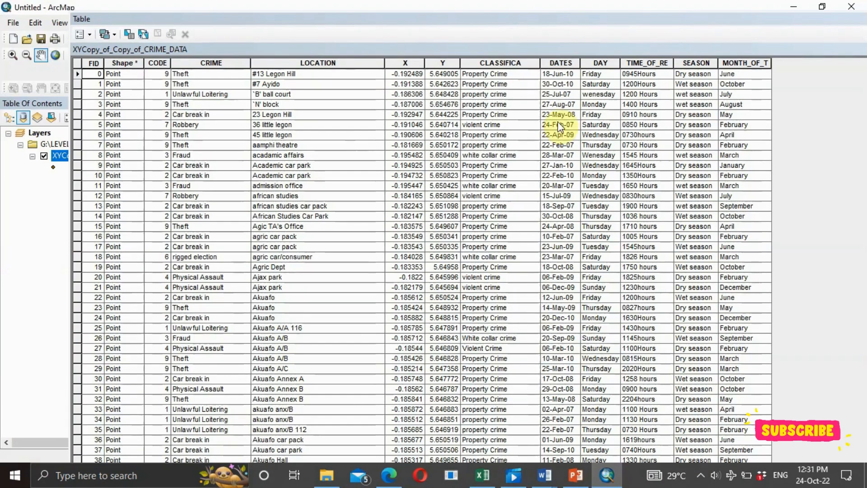
Close the attribute table and add Copy of Copy of CRIME DATA.csv from the LEVEL 300 folder to the map.
{"action": "left_click", "coordinate": [509, 26]}
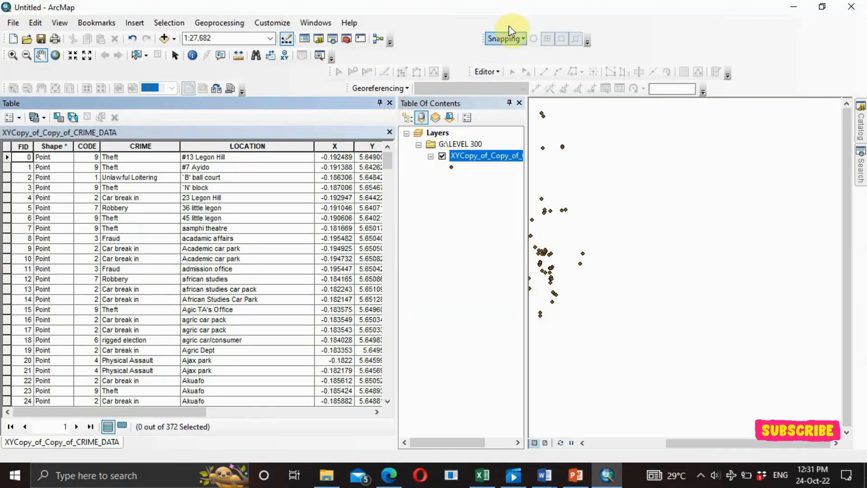
{"action": "left_click", "coordinate": [390, 103]}
{"action": "left_click", "coordinate": [859, 127]}
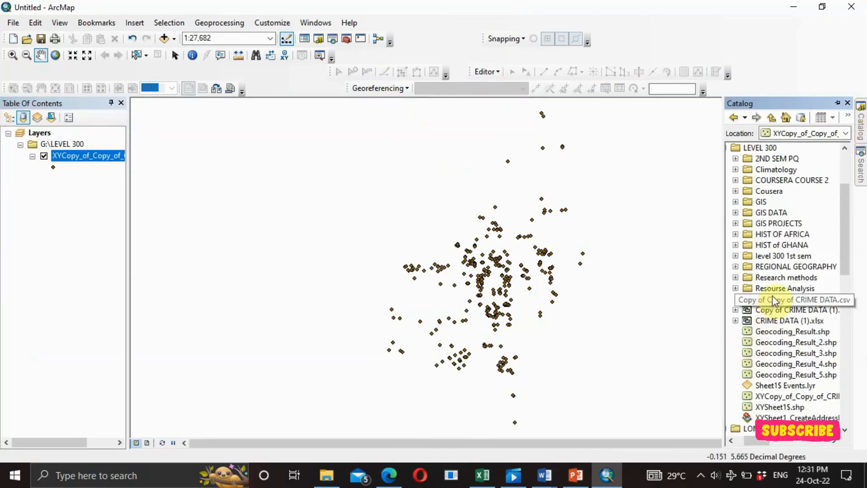
{"action": "left_click_drag", "start_coordinate": [775, 300], "coordinate": [288, 265]}
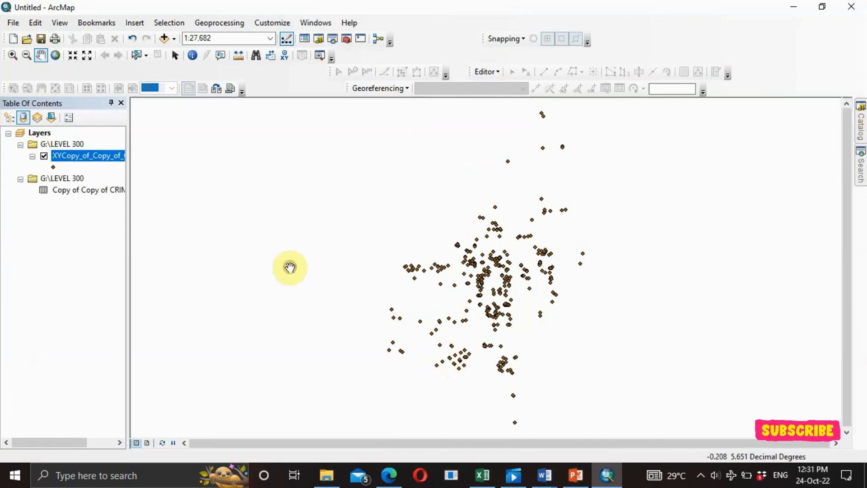
Hide the XYCopy_of_Copy_of_CRIME_DATA layer and display the CSV table as XY points, using X and Y as the coordinate fields.
{"action": "left_click", "coordinate": [44, 156]}
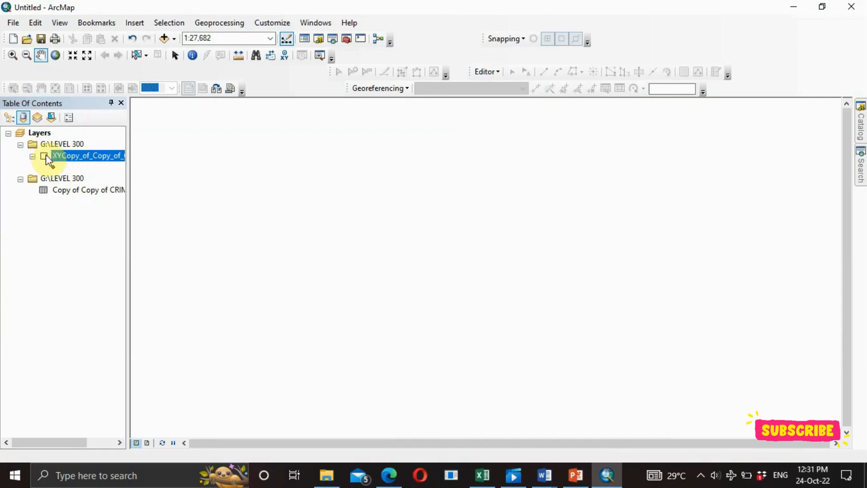
{"action": "right_click", "coordinate": [78, 192]}
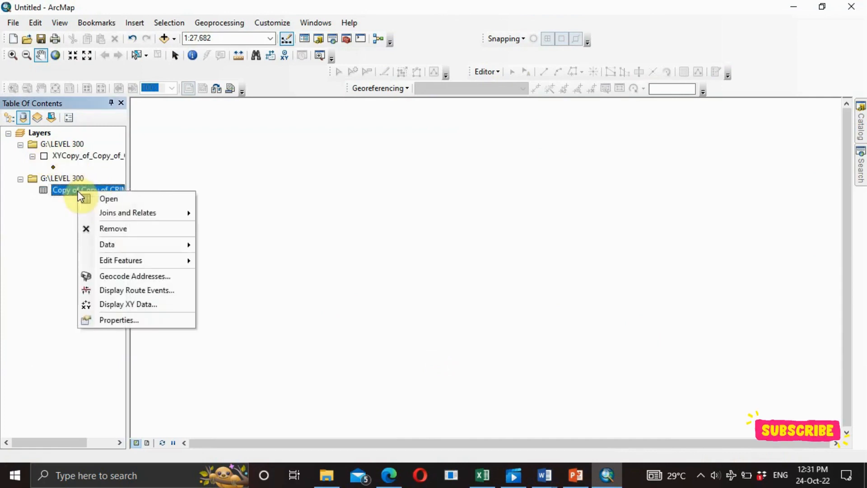
{"action": "left_click", "coordinate": [106, 308]}
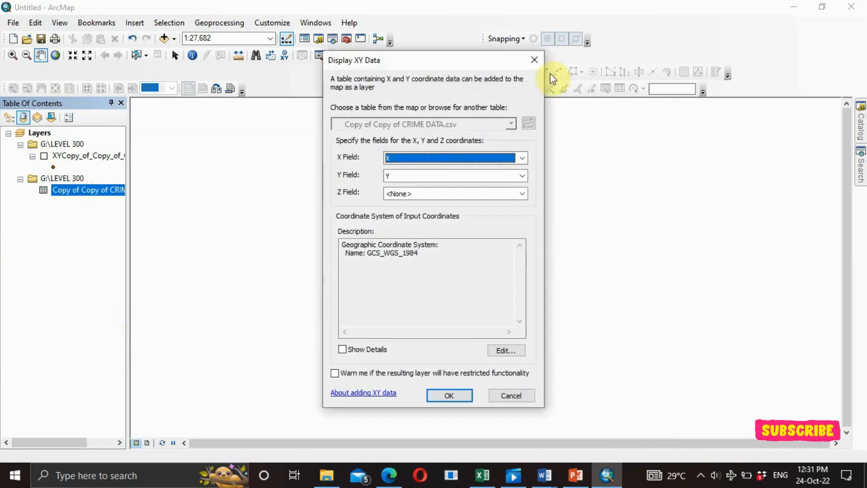
{"action": "left_click", "coordinate": [522, 158]}
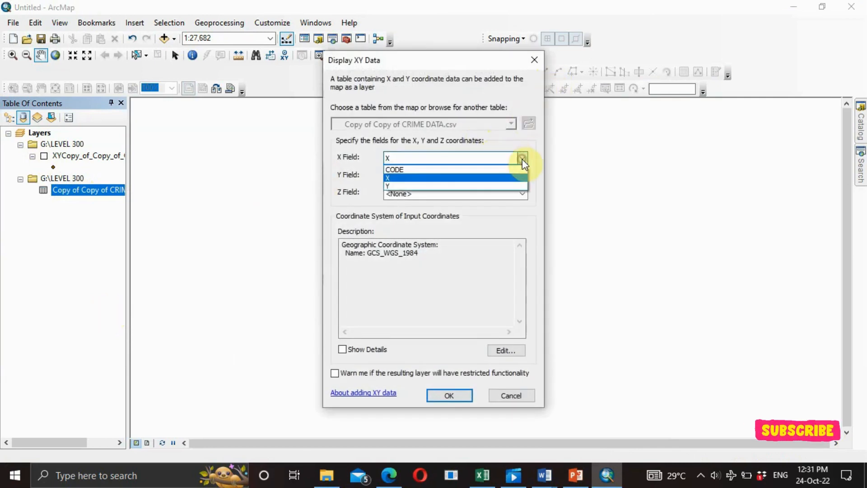
{"action": "left_click", "coordinate": [475, 177]}
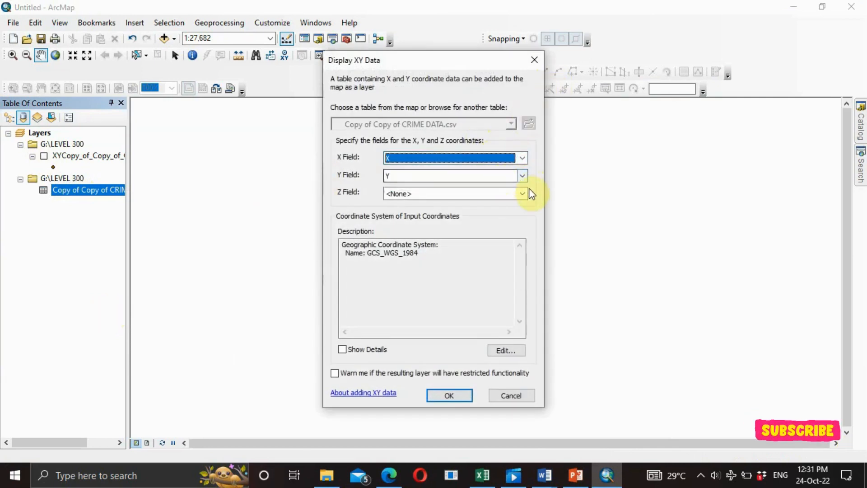
{"action": "left_click", "coordinate": [522, 176]}
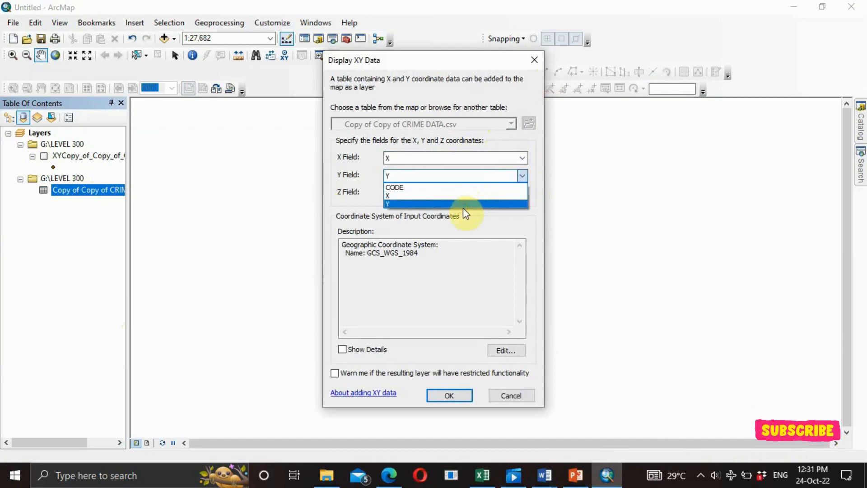
{"action": "left_click", "coordinate": [448, 204]}
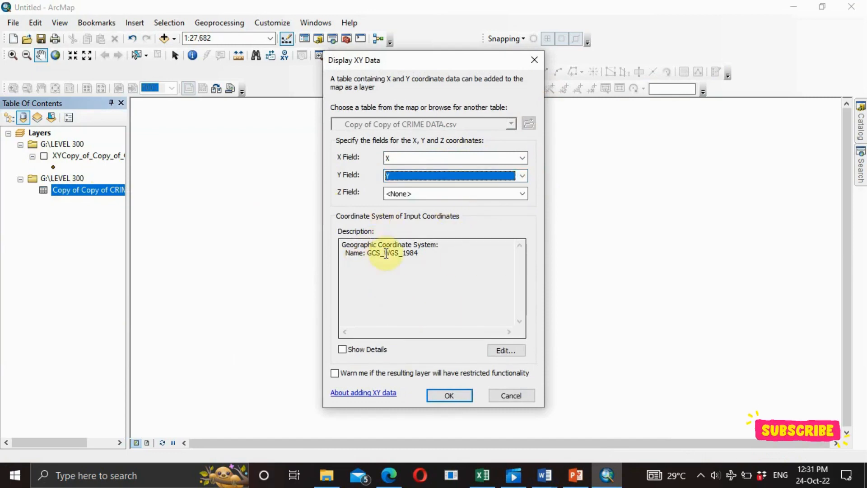
{"action": "left_click", "coordinate": [458, 397]}
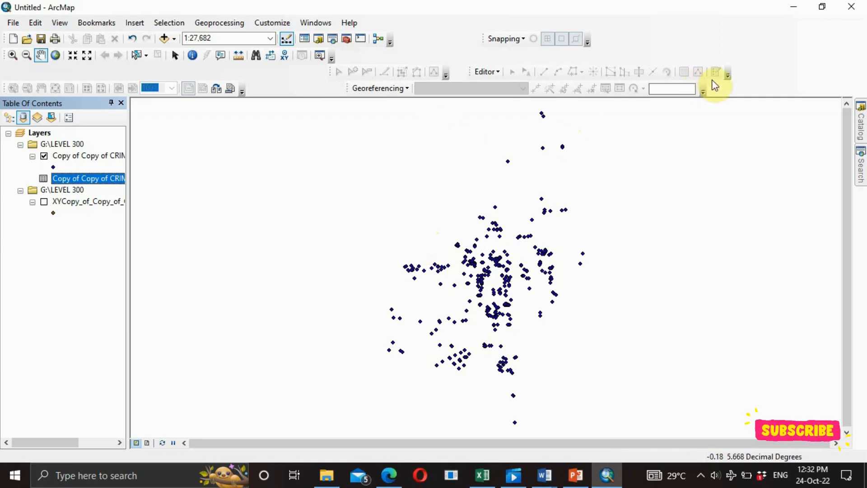
{"action": "mouse_move", "coordinate": [865, 140]}
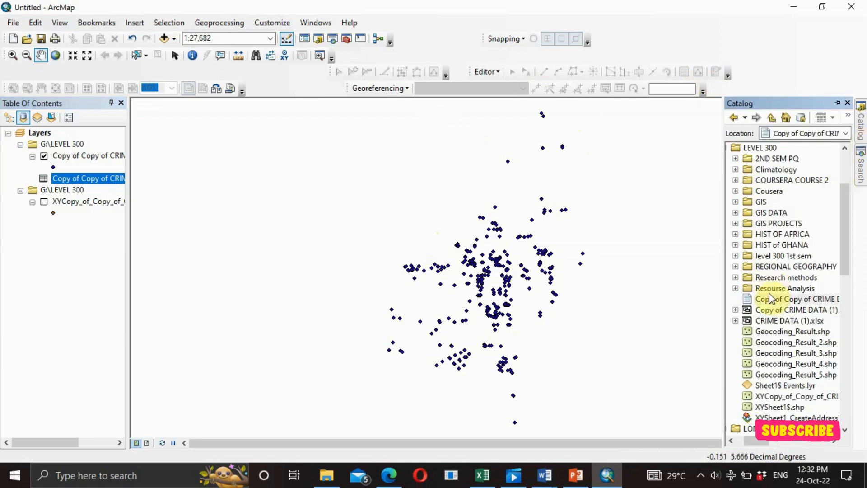
{"action": "right_click", "coordinate": [765, 394]}
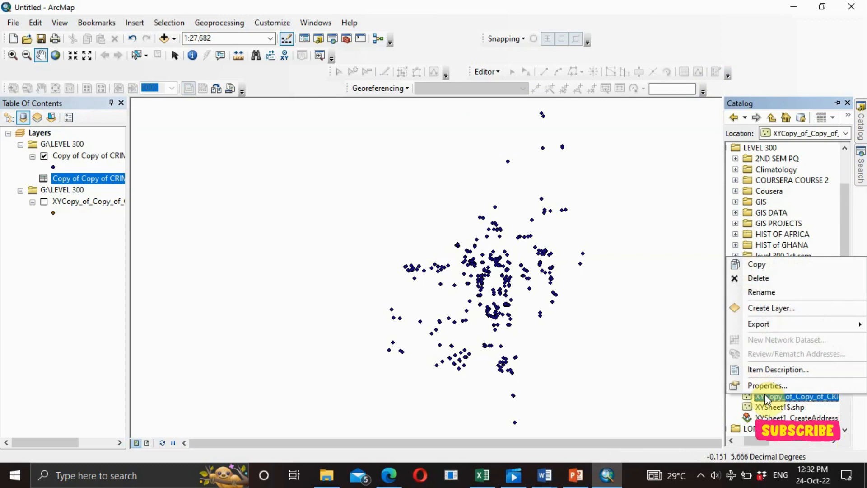
{"action": "left_click", "coordinate": [698, 387]}
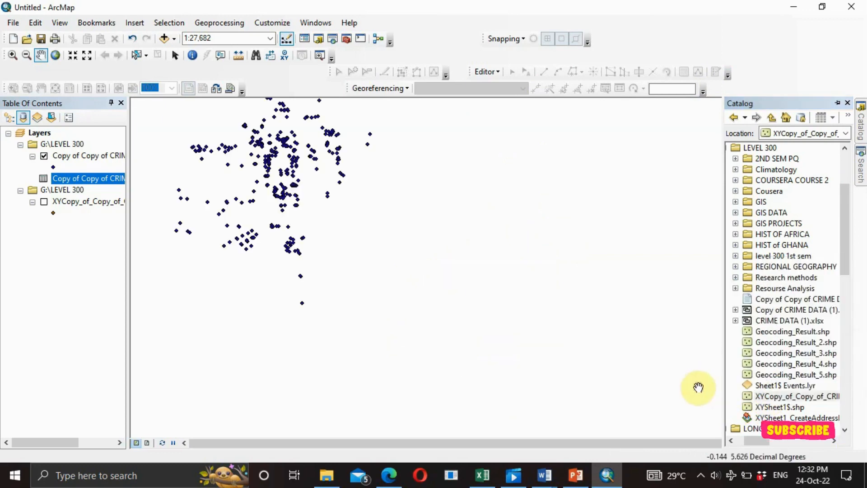
{"action": "right_click", "coordinate": [797, 300]}
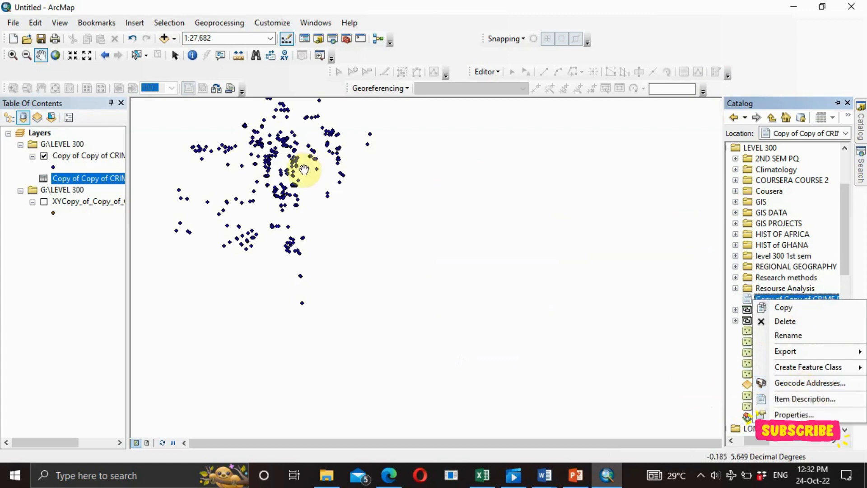
{"action": "left_click", "coordinate": [289, 169]}
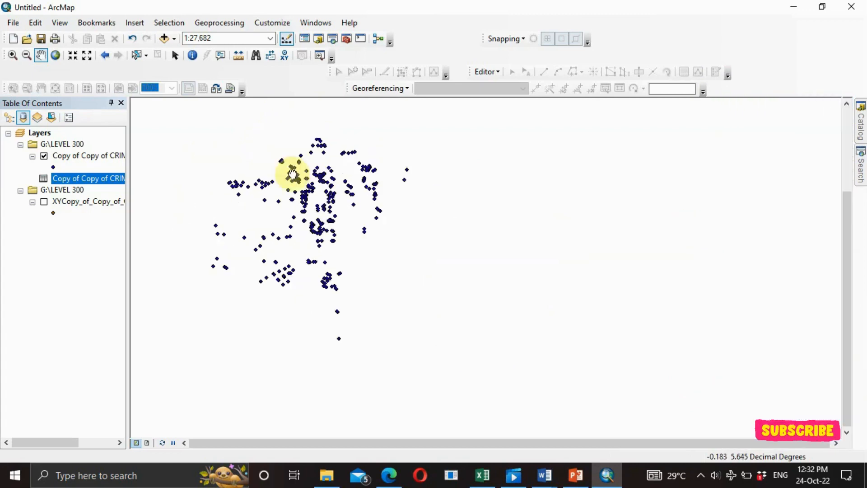
{"action": "left_click_drag", "start_coordinate": [289, 169], "coordinate": [383, 259]}
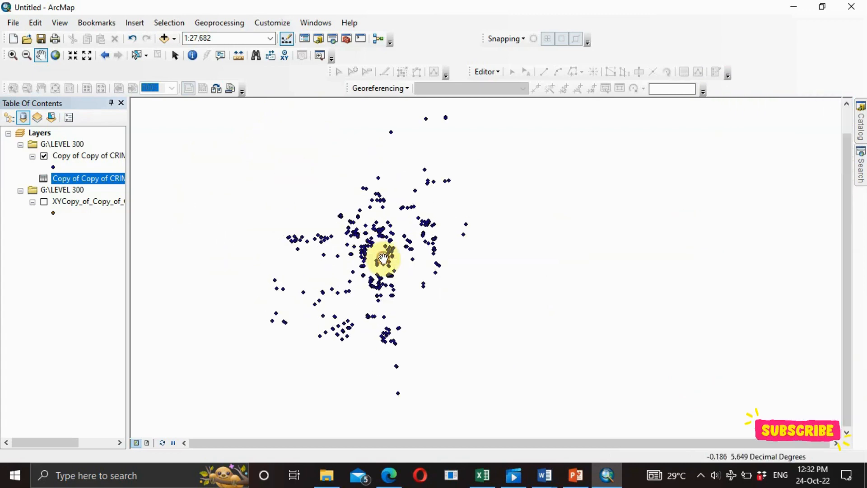
Open ArcToolbox and expand its Geocoding Tools.
{"action": "left_click", "coordinate": [347, 41]}
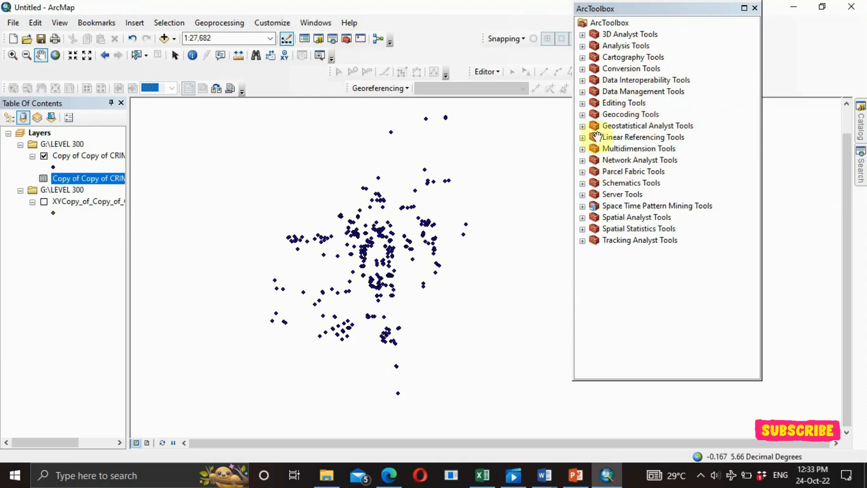
{"action": "left_click", "coordinate": [582, 115]}
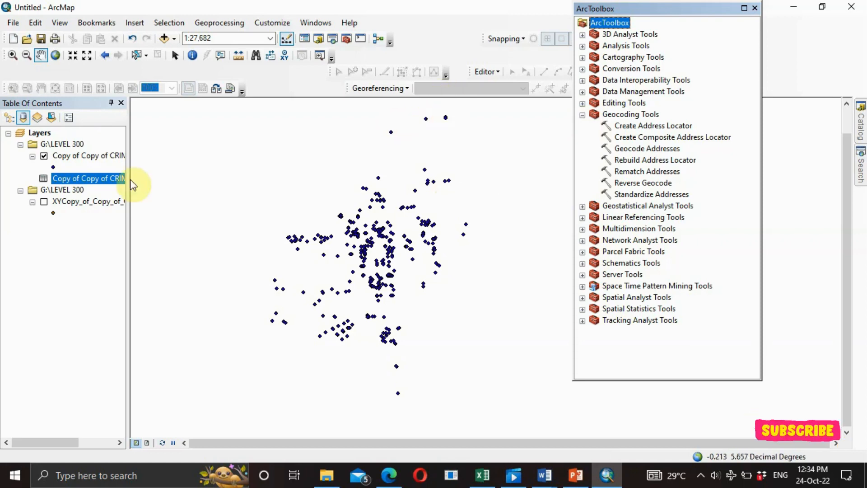
Turn the XYCopy_of_Copy_of_CRIME_DATA layer back on and open its attribute table.
{"action": "left_click", "coordinate": [44, 202]}
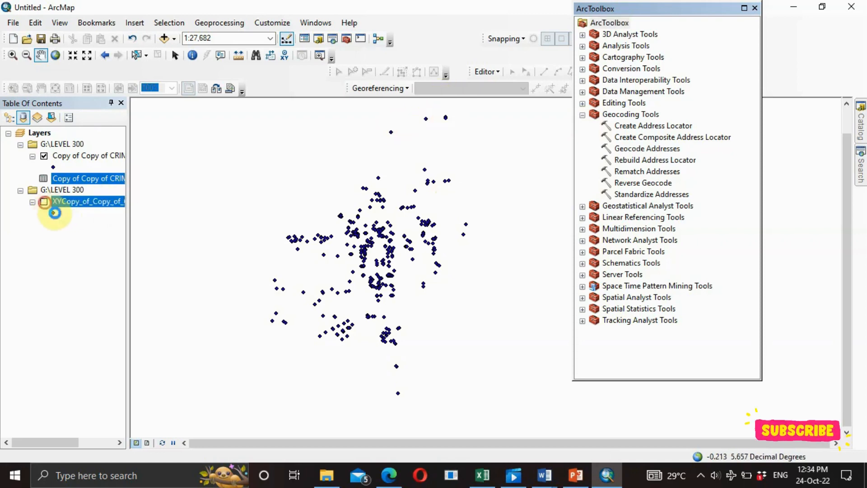
{"action": "left_click", "coordinate": [63, 201]}
{"action": "right_click", "coordinate": [67, 198]}
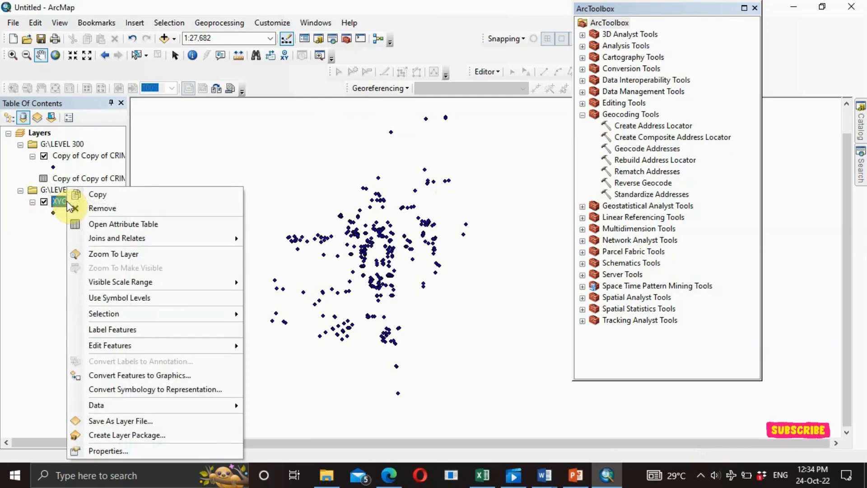
{"action": "left_click", "coordinate": [117, 224]}
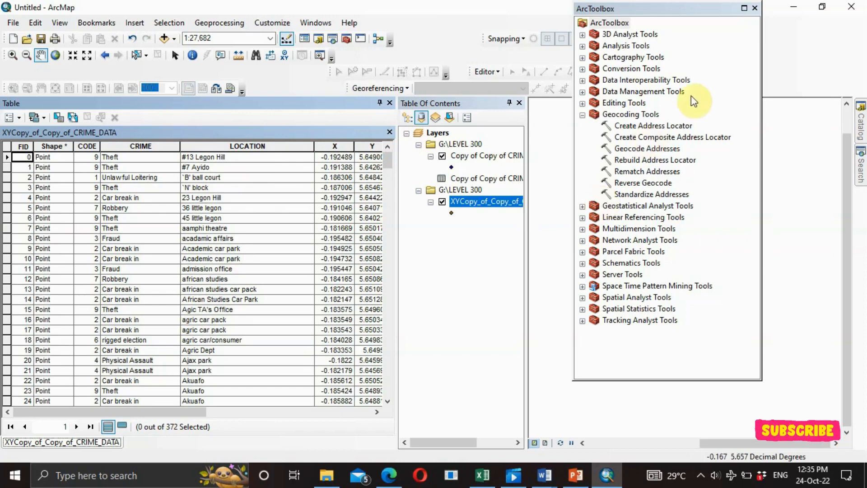
Start the Create Address Locator tool, close ArcToolbox and set the locator style to US Address - ZIP 5-Digit.
{"action": "left_click", "coordinate": [643, 129]}
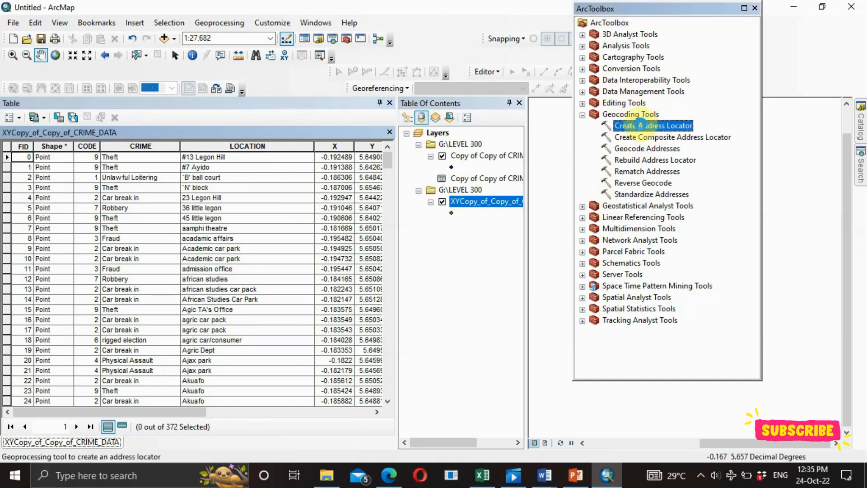
{"action": "double_click", "coordinate": [640, 125]}
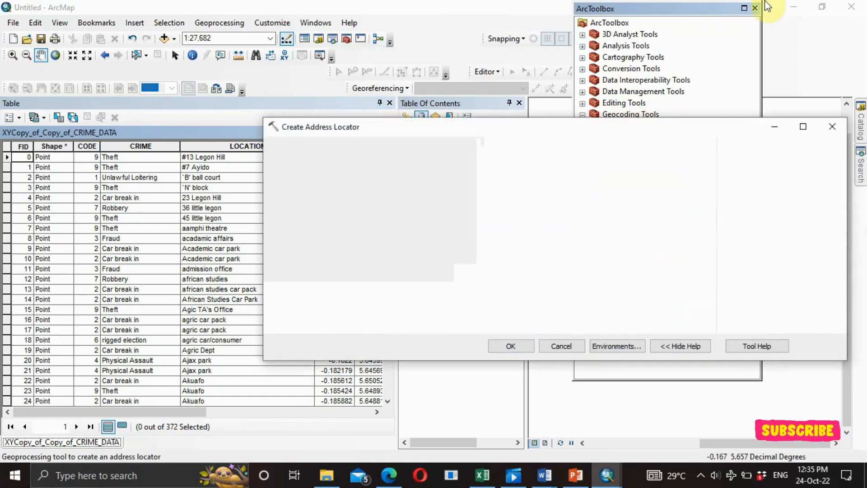
{"action": "left_click", "coordinate": [755, 9]}
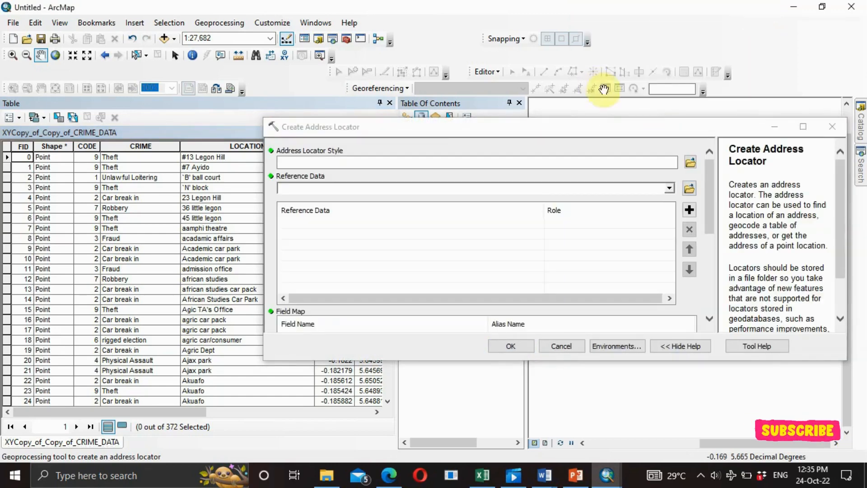
{"action": "left_click", "coordinate": [690, 165]}
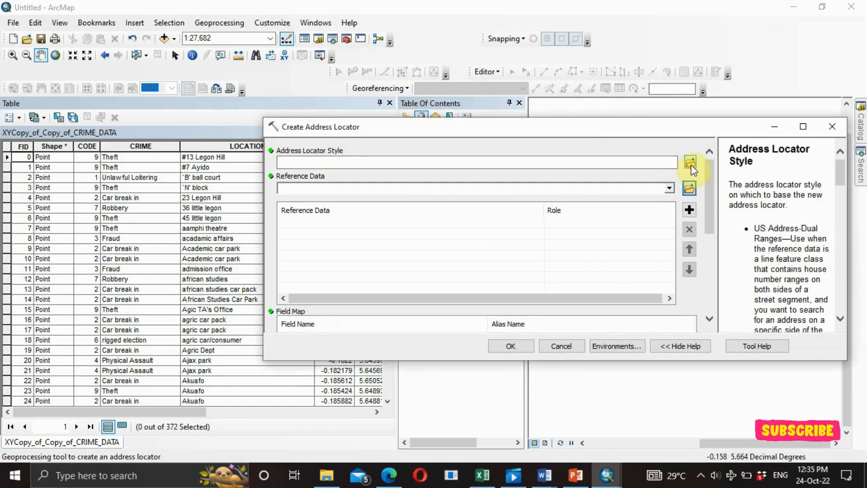
{"action": "left_click", "coordinate": [691, 164]}
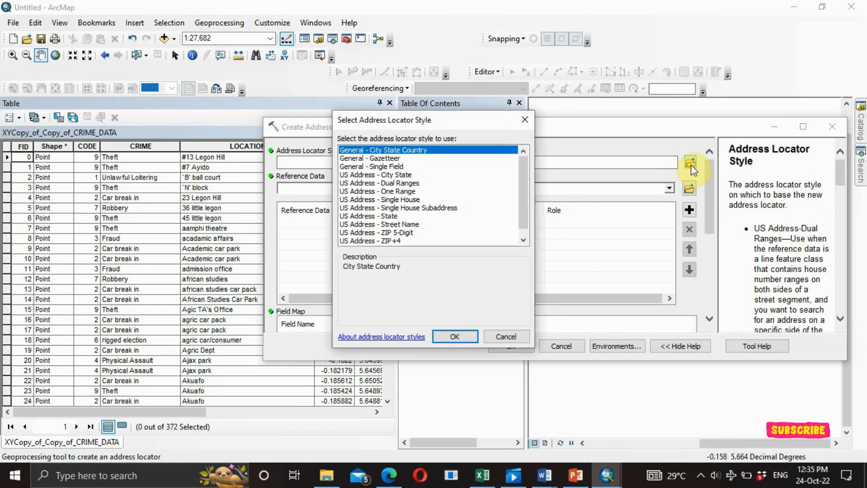
{"action": "left_click", "coordinate": [389, 233]}
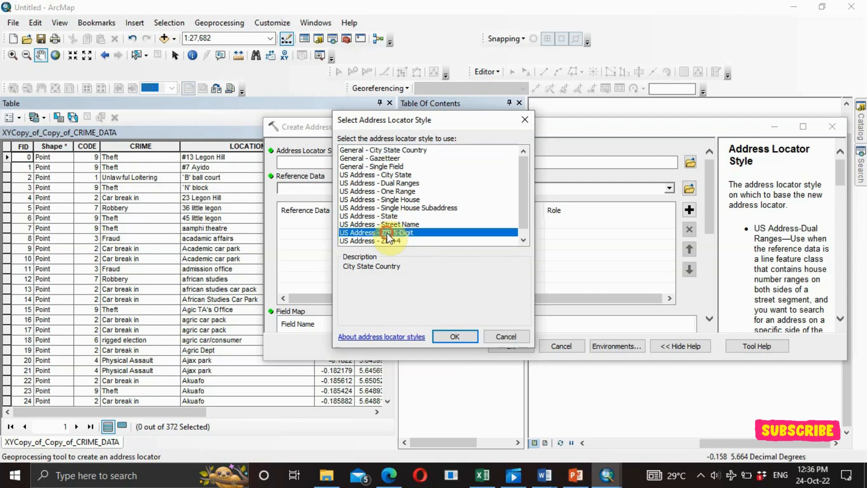
{"action": "left_click", "coordinate": [451, 338]}
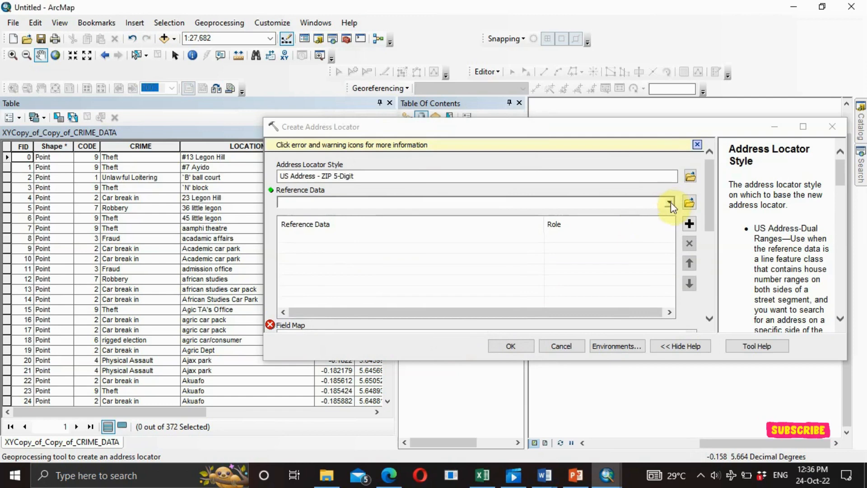
Add the XYCopy_of_Copy_of_CRIME_DATA layer as the locator's reference data in the Primary Table role.
{"action": "left_click", "coordinate": [669, 202]}
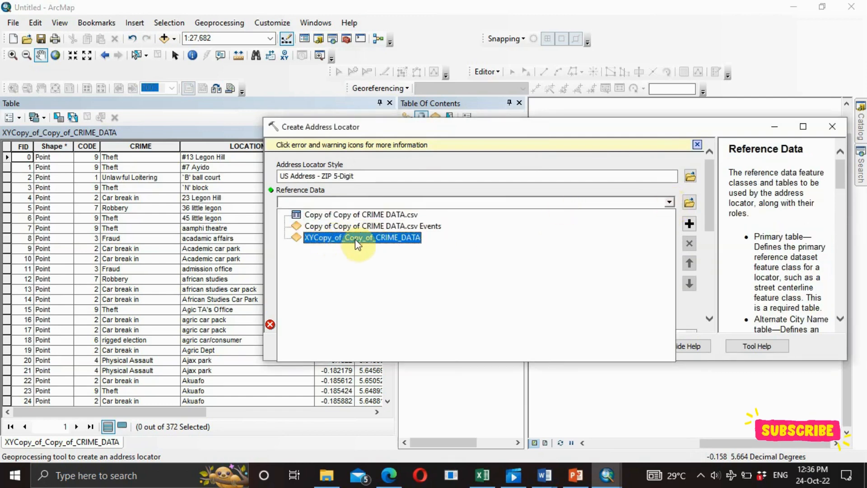
{"action": "left_click", "coordinate": [383, 238]}
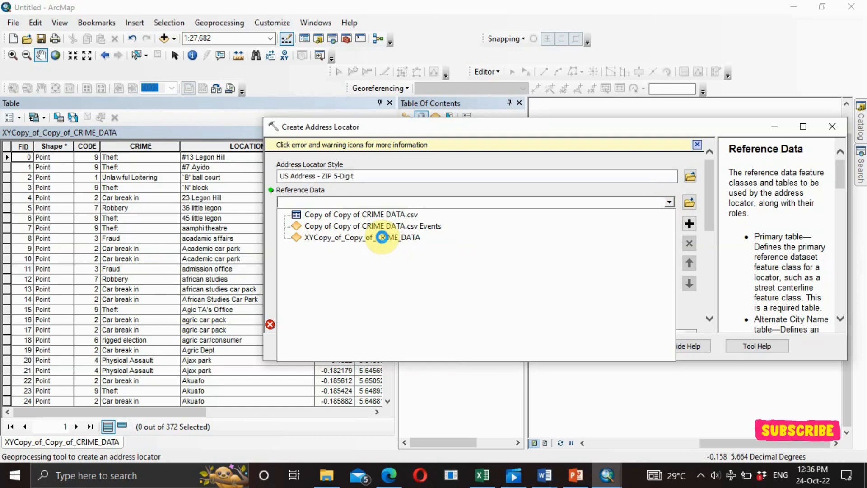
{"action": "left_click", "coordinate": [382, 237]}
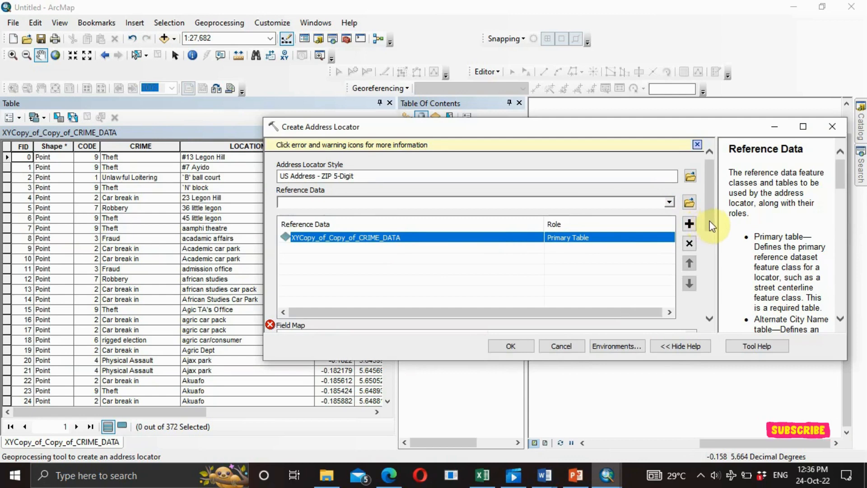
Map the locator's required ZIP field to the LOCATION field and review the remaining field map entries.
{"action": "left_click_drag", "start_coordinate": [709, 225], "coordinate": [702, 285]}
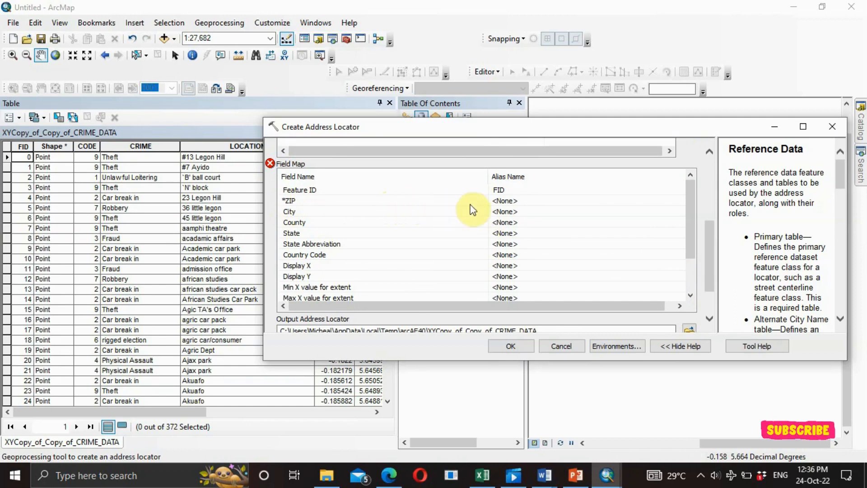
{"action": "left_click", "coordinate": [503, 207]}
{"action": "left_click", "coordinate": [506, 207]}
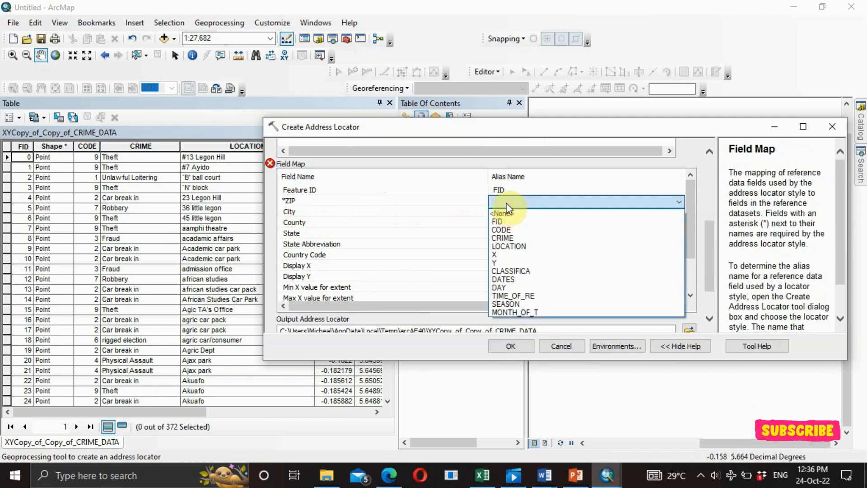
{"action": "left_click", "coordinate": [505, 246]}
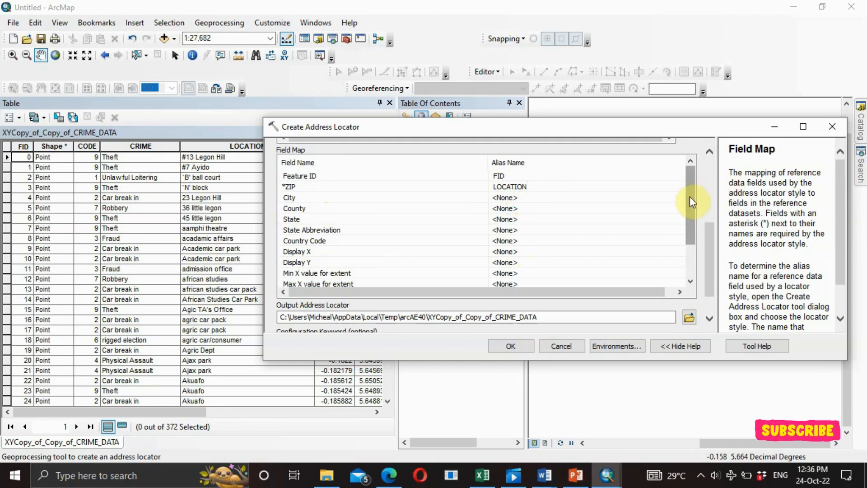
{"action": "left_click_drag", "start_coordinate": [689, 197], "coordinate": [690, 237]}
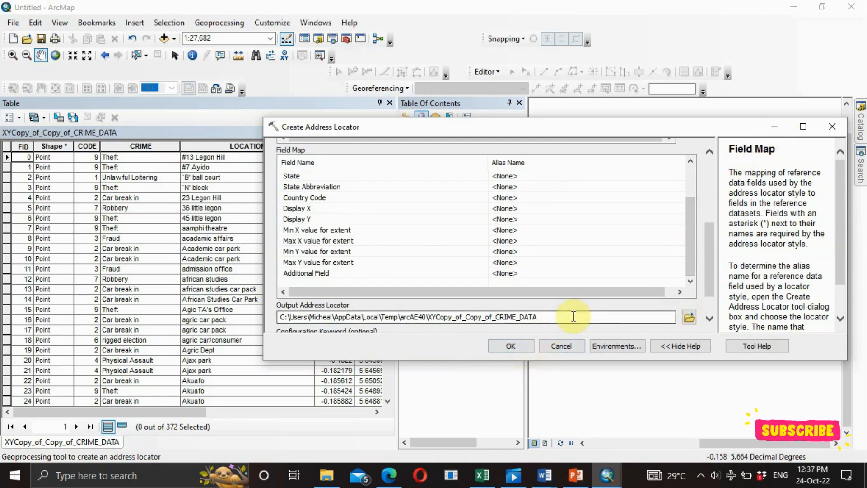
Save the output address locator as GEOCODE in G:\LEVEL 300, create it and close the attribute table.
{"action": "left_click", "coordinate": [689, 319]}
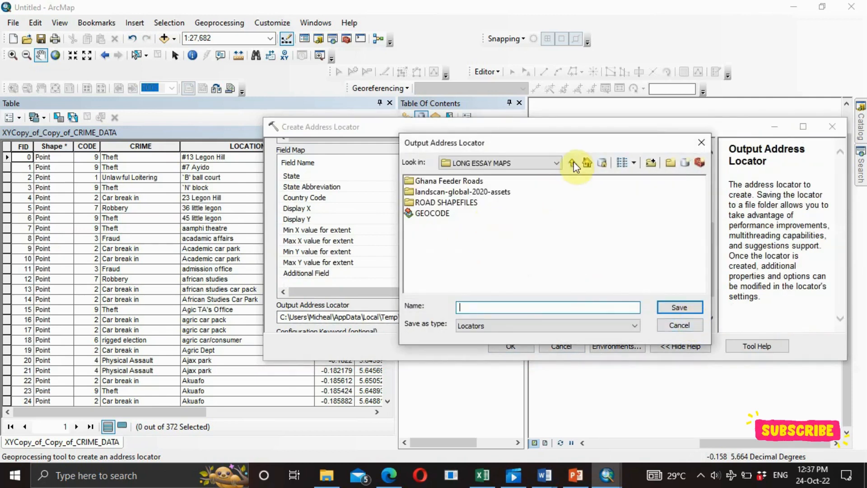
{"action": "left_click", "coordinate": [557, 160]}
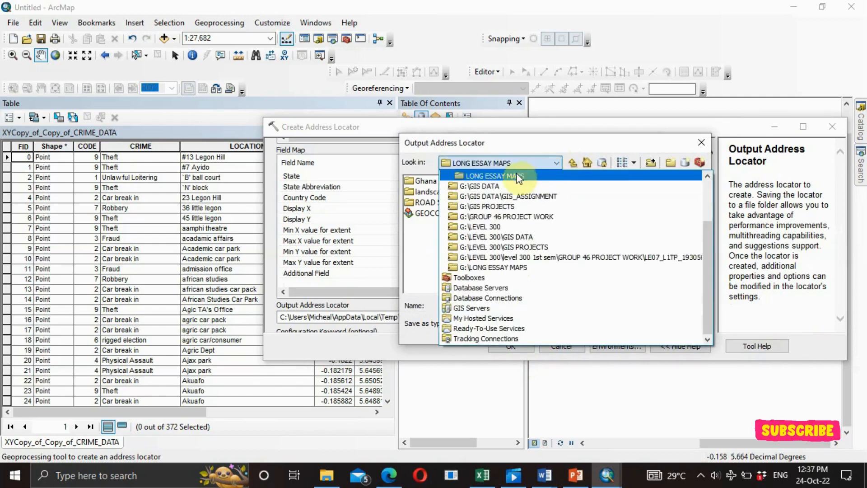
{"action": "left_click", "coordinate": [485, 226]}
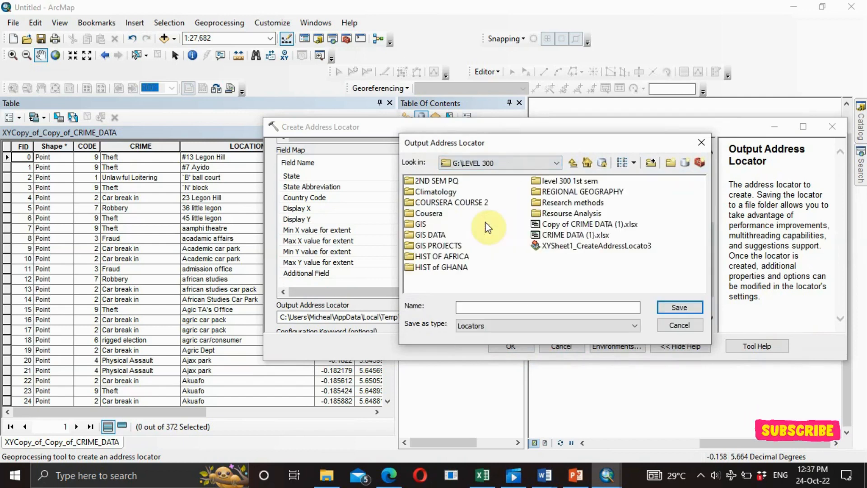
{"action": "left_click", "coordinate": [548, 308]}
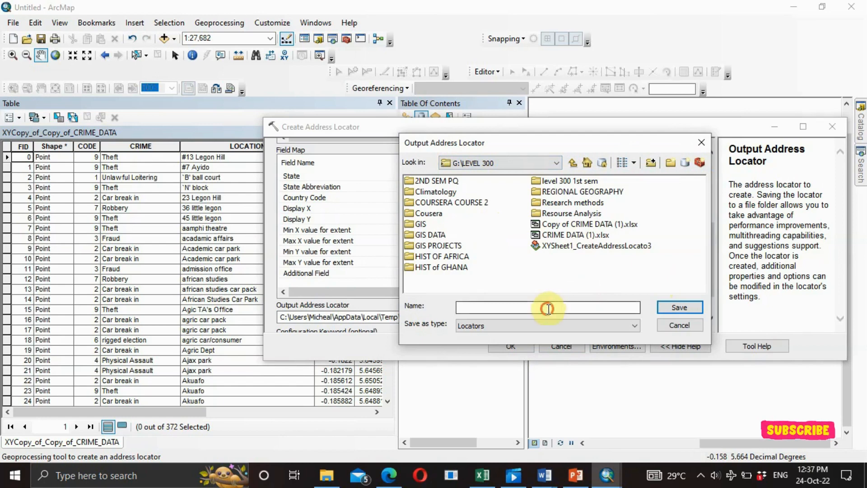
{"action": "type", "text": "GEOCODE"}
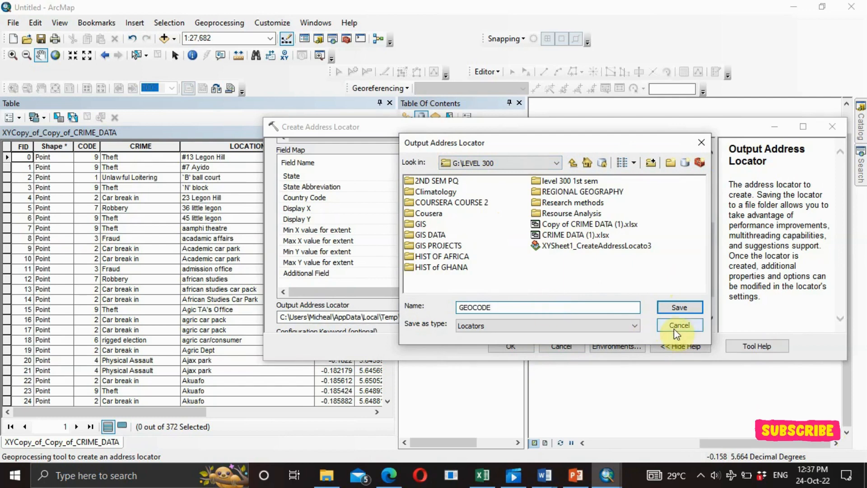
{"action": "left_click", "coordinate": [692, 306]}
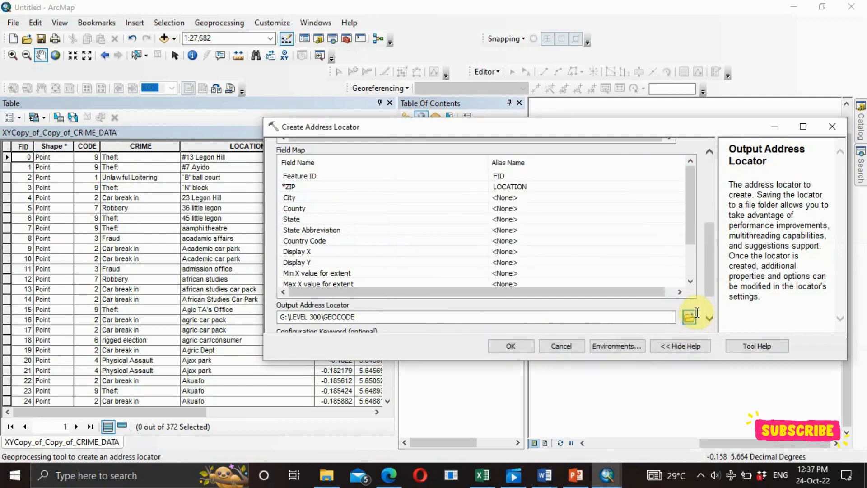
{"action": "left_click", "coordinate": [513, 347]}
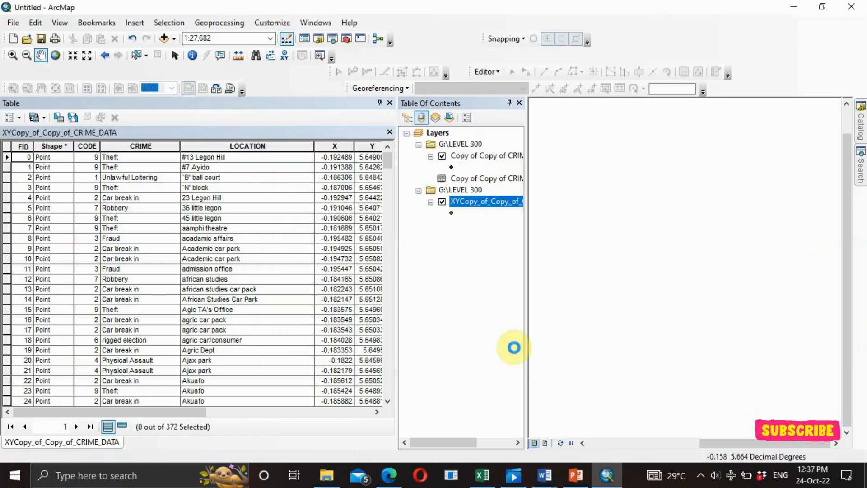
{"action": "left_click", "coordinate": [389, 103]}
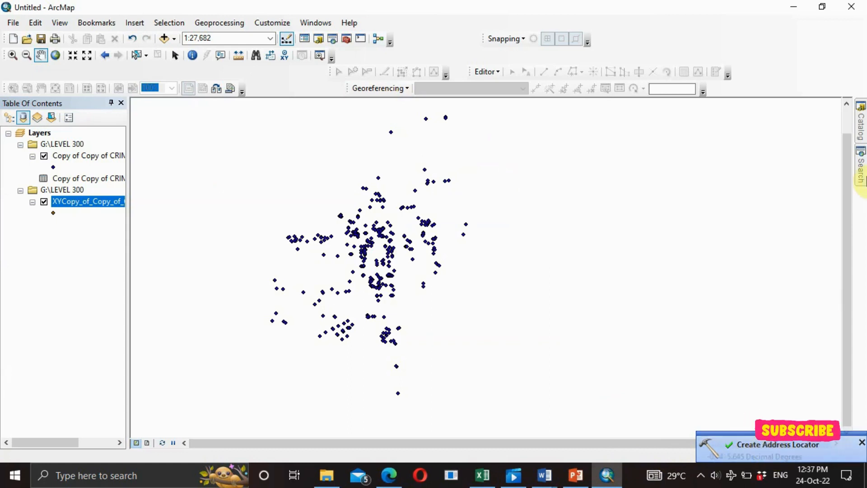
Start the Geocode Addresses tool with XYCopy_of_Copy_of_CRIME_DATA as input table and GEOCODE as the address locator.
{"action": "left_click", "coordinate": [346, 39]}
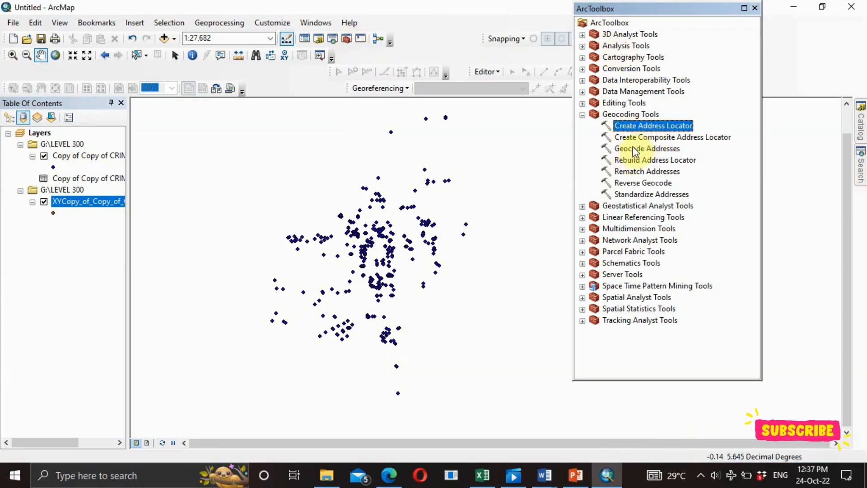
{"action": "double_click", "coordinate": [635, 149]}
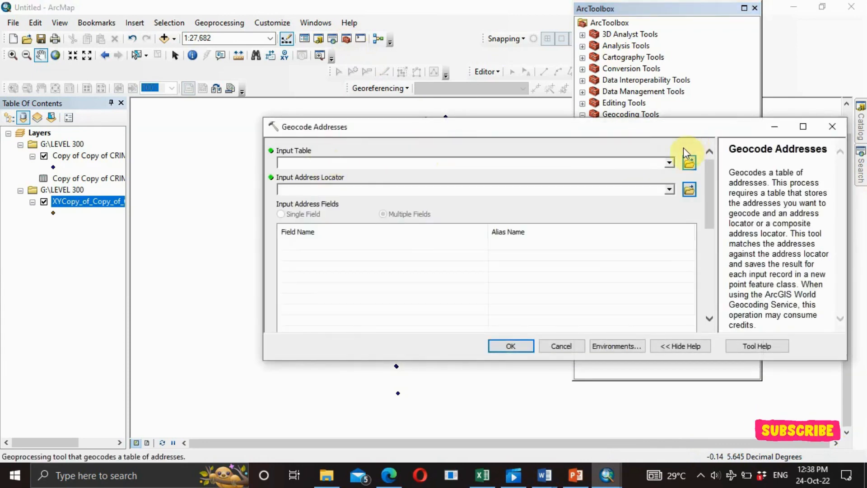
{"action": "left_click", "coordinate": [670, 162]}
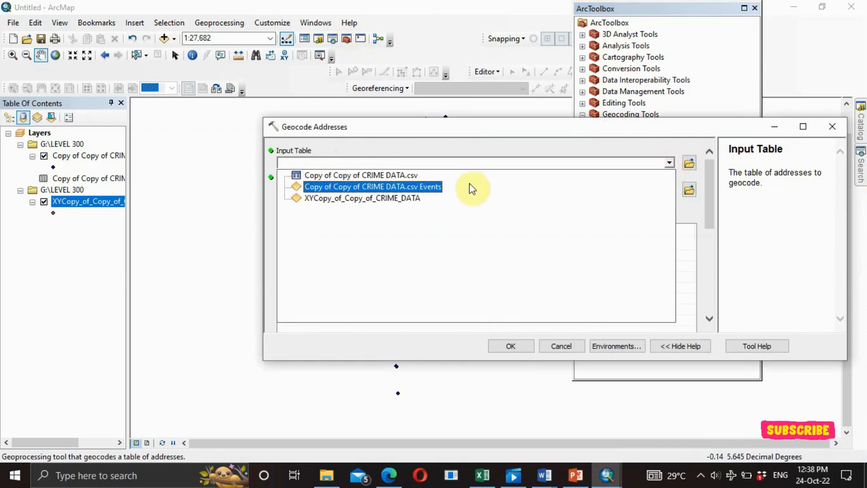
{"action": "left_click", "coordinate": [387, 198]}
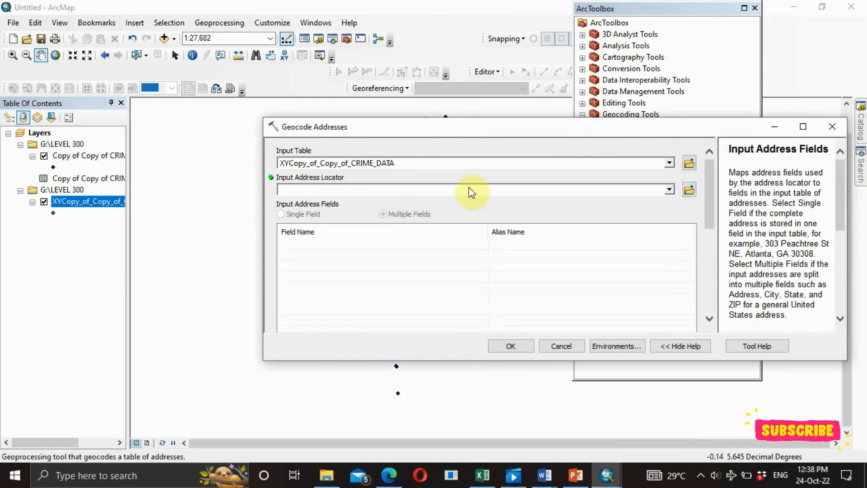
{"action": "left_click", "coordinate": [668, 190]}
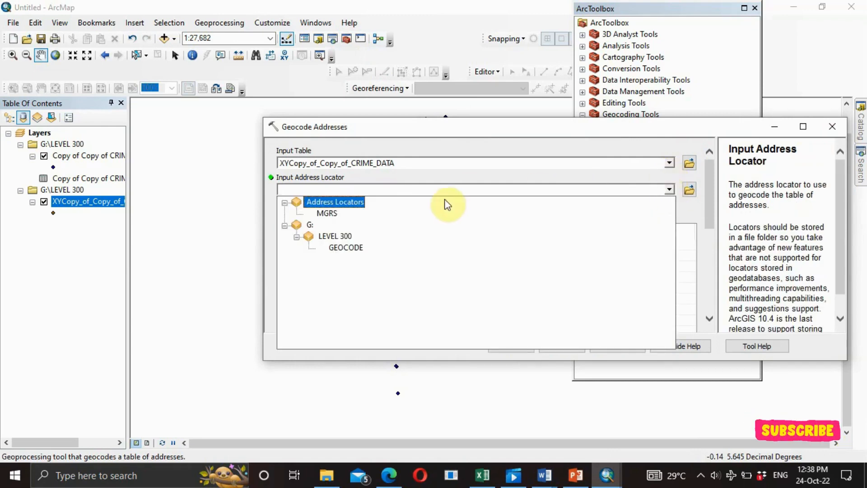
{"action": "left_click", "coordinate": [342, 248]}
{"action": "left_click", "coordinate": [334, 245]}
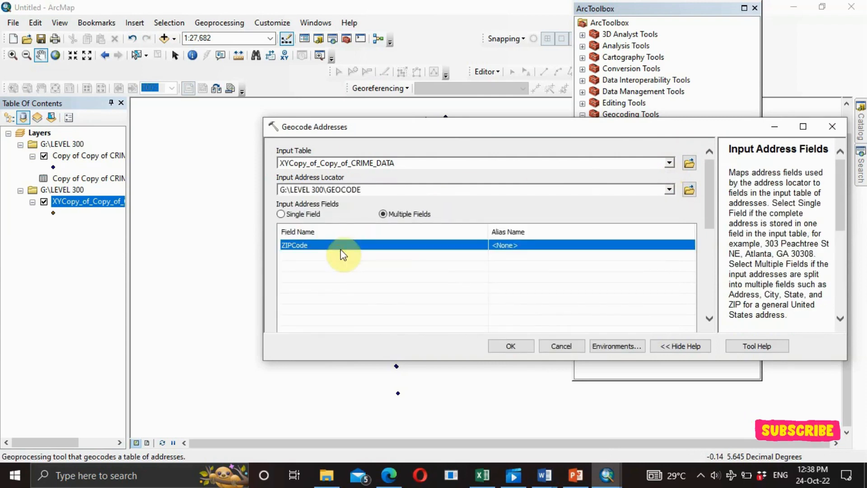
Map the Complete ZIP Code address field to LOCATION and run the geocoding.
{"action": "left_click", "coordinate": [500, 245]}
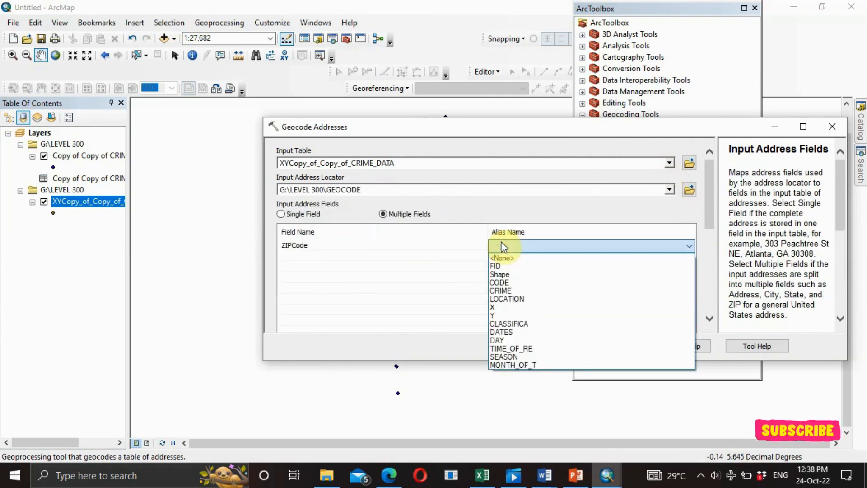
{"action": "left_click", "coordinate": [523, 300]}
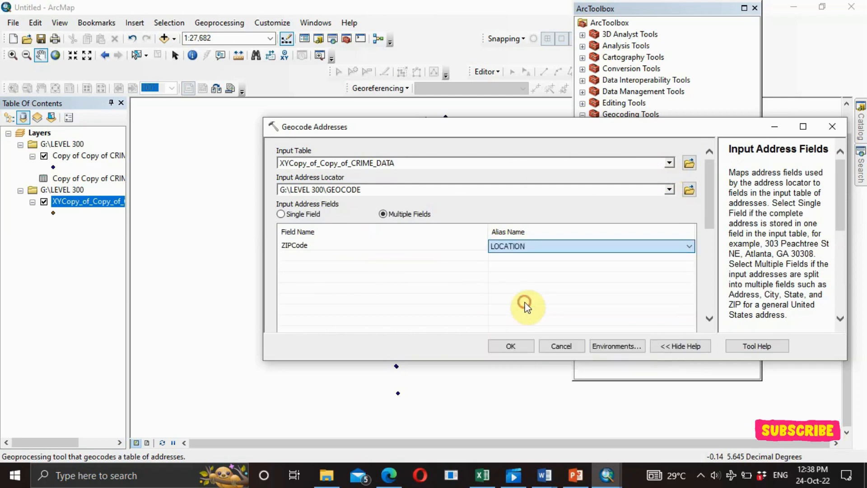
{"action": "left_click", "coordinate": [503, 244]}
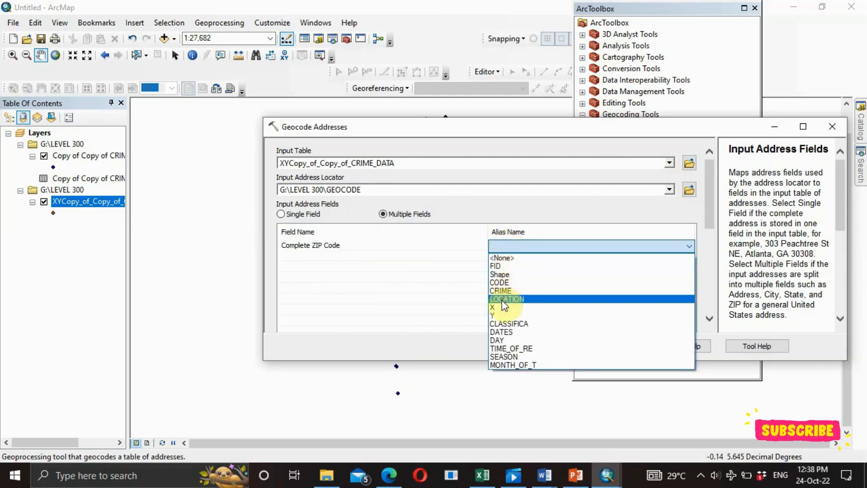
{"action": "left_click", "coordinate": [504, 299]}
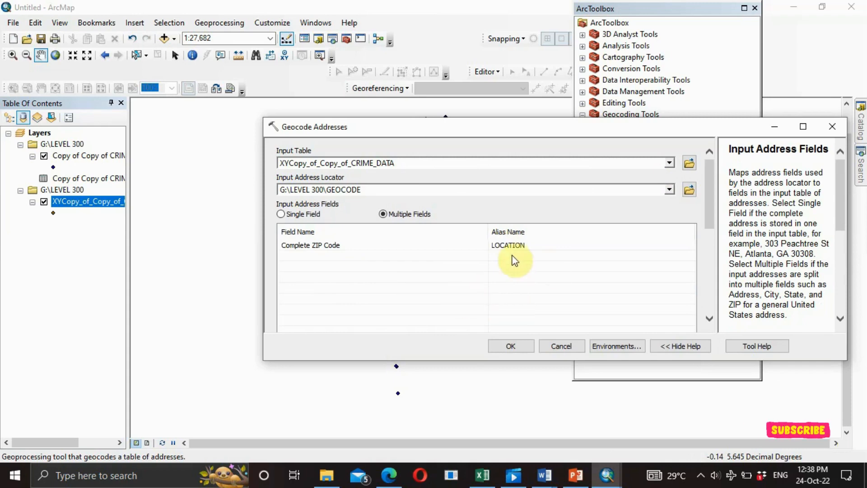
{"action": "left_click", "coordinate": [515, 348]}
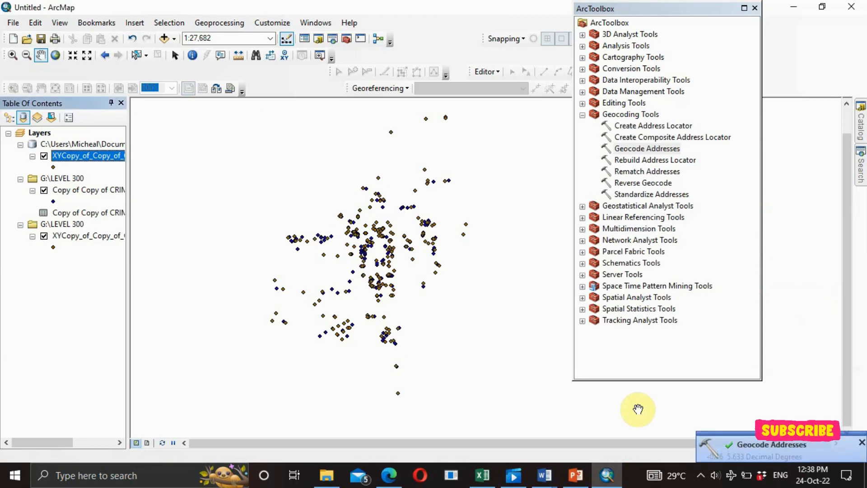
Inspect the Geocode Addresses result, try adding its output feature class to the display and close the results.
{"action": "left_click", "coordinate": [754, 446]}
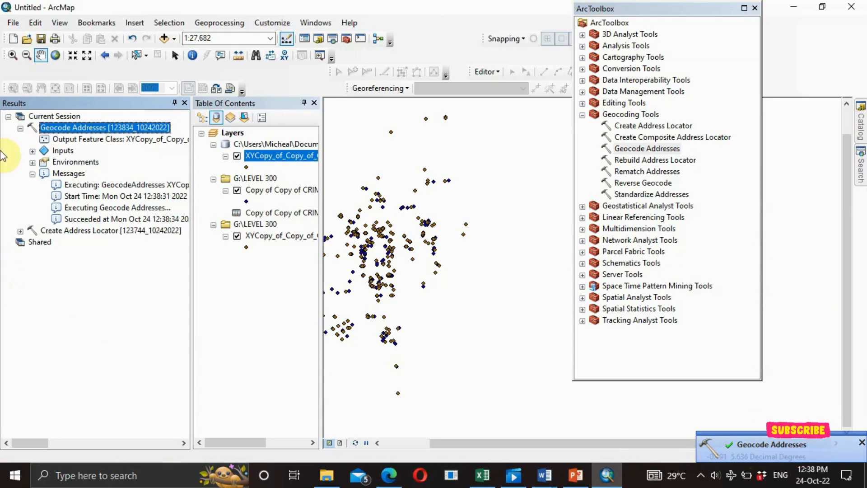
{"action": "left_click", "coordinate": [101, 143]}
{"action": "right_click", "coordinate": [103, 147]}
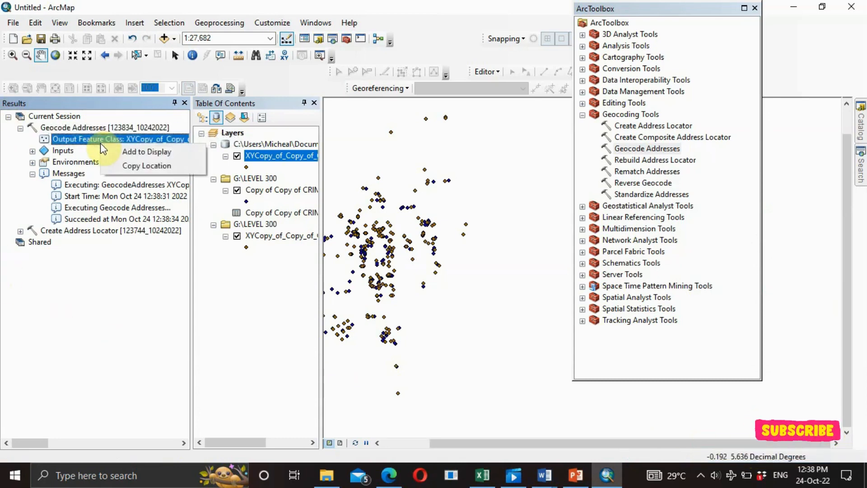
{"action": "left_click", "coordinate": [137, 153]}
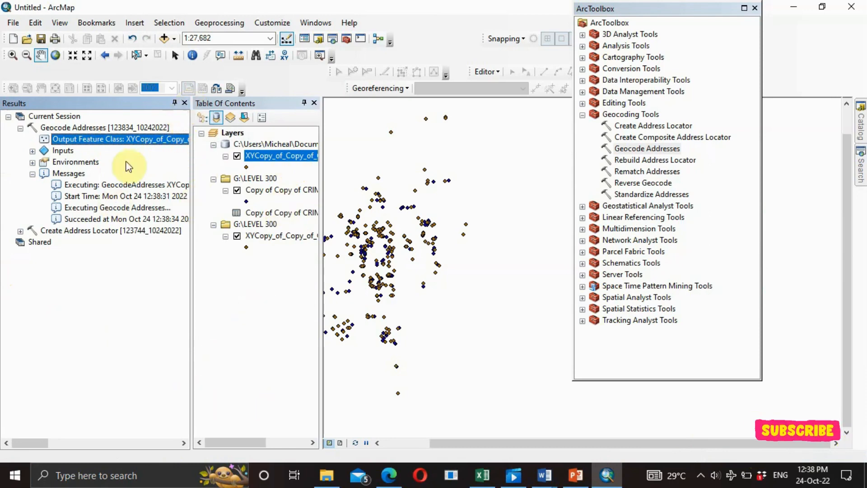
{"action": "left_click", "coordinate": [240, 25]}
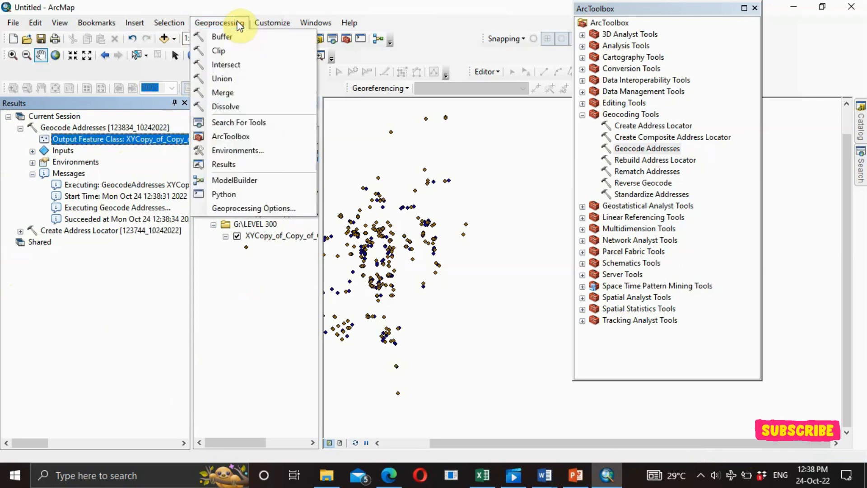
{"action": "left_click", "coordinate": [255, 169]}
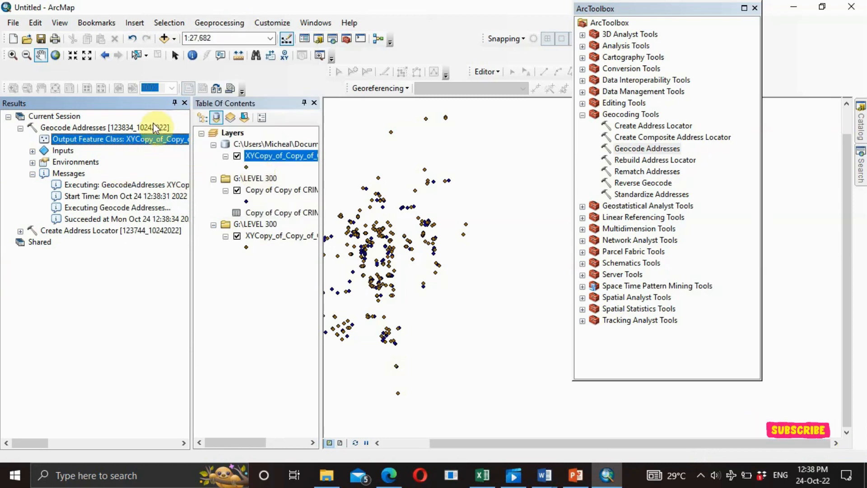
{"action": "left_click", "coordinate": [185, 103]}
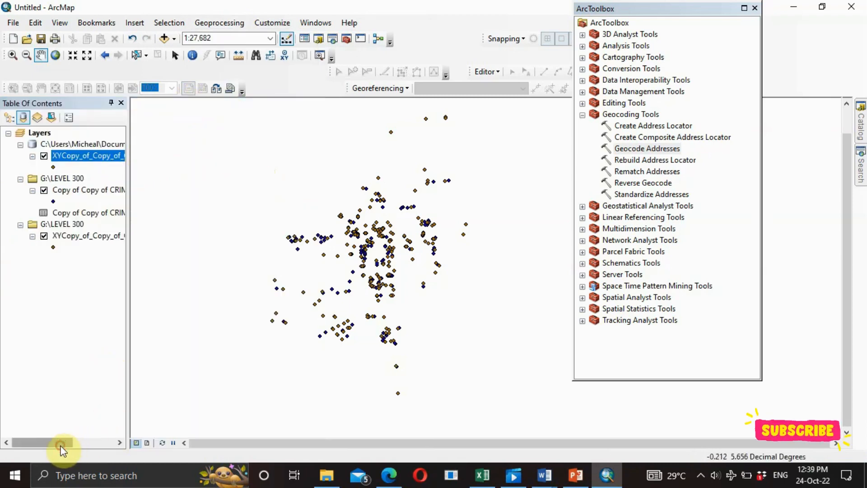
Toggle the visibility of the Copy of Copy of CRIME DATA.csv Events layer off and back on to compare the point layers.
{"action": "mouse_move", "coordinate": [62, 447]}
{"action": "left_mouse_down"}
{"action": "mouse_move", "coordinate": [93, 448]}
{"action": "mouse_move", "coordinate": [64, 451]}
{"action": "left_mouse_up"}
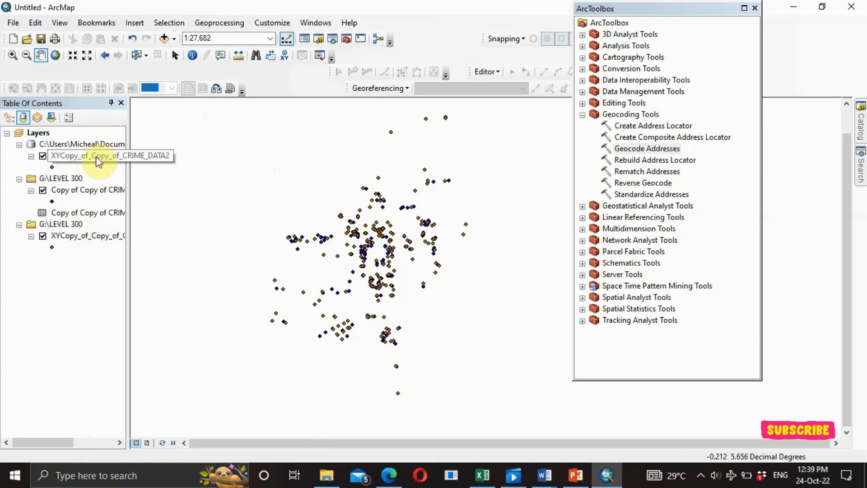
{"action": "left_click", "coordinate": [43, 190]}
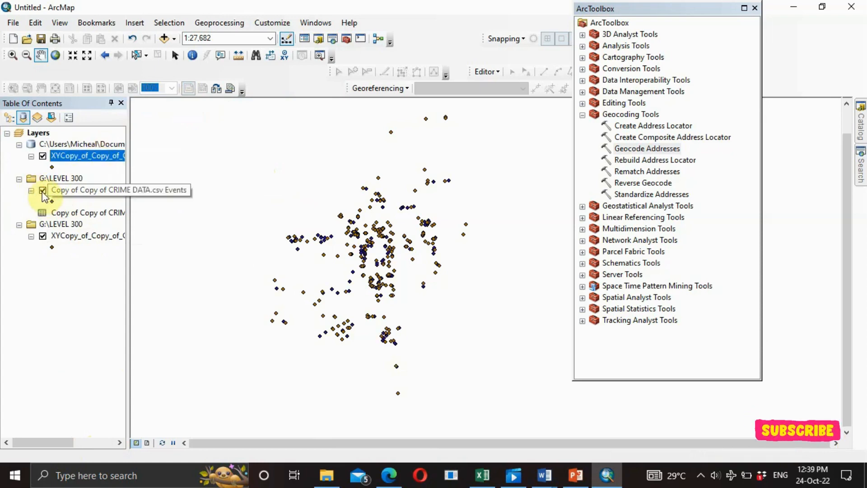
{"action": "left_click", "coordinate": [43, 190]}
Open the attribute table of XYCopy_of_Copy_of_CRIME_DATA2, enlarge it and examine the geocoding match status, addresses and coordinate fields.
{"action": "right_click", "coordinate": [69, 156]}
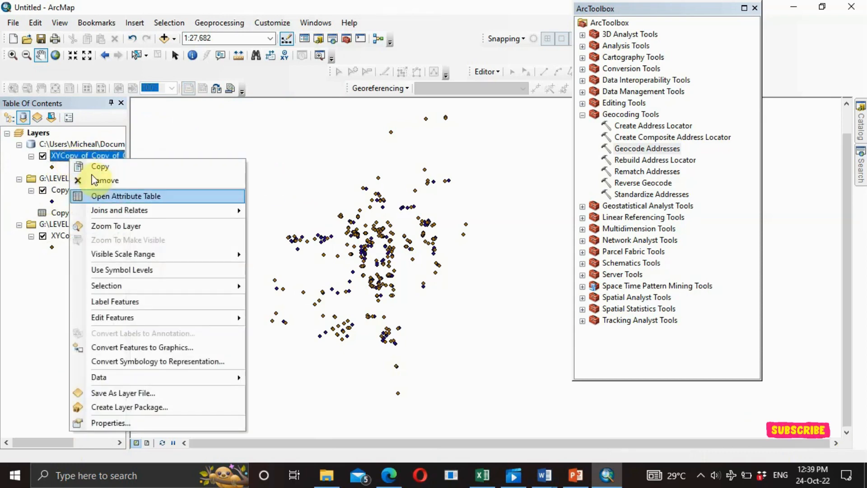
{"action": "left_click", "coordinate": [104, 196]}
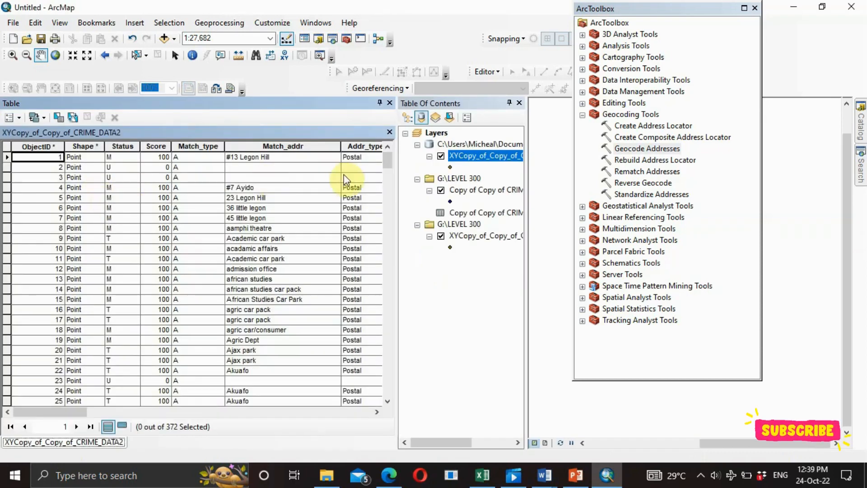
{"action": "double_click", "coordinate": [302, 106]}
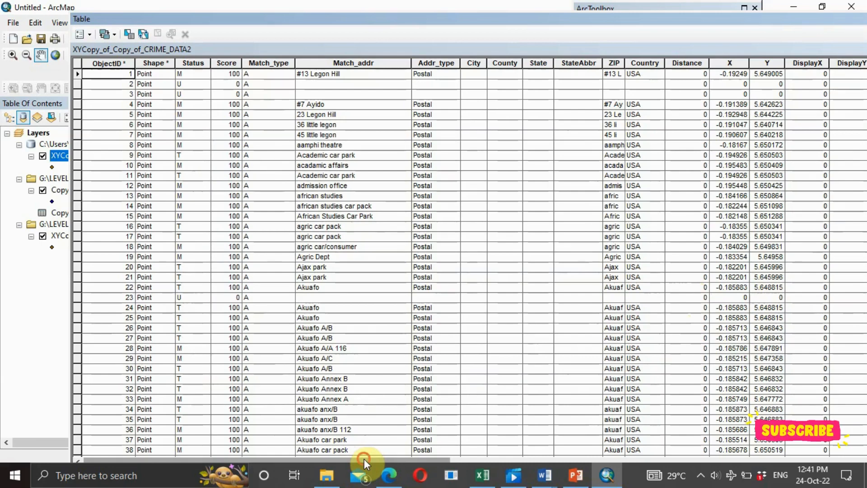
{"action": "left_click_drag", "start_coordinate": [364, 459], "coordinate": [479, 473]}
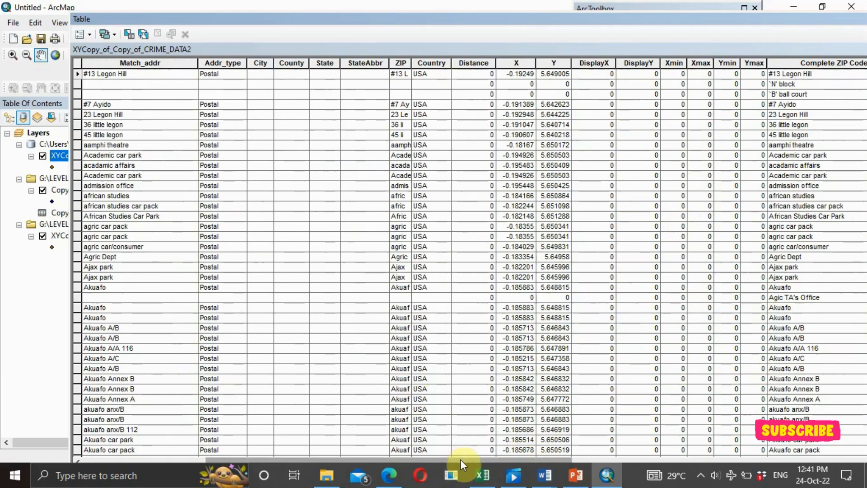
{"action": "left_click_drag", "start_coordinate": [459, 459], "coordinate": [372, 463]}
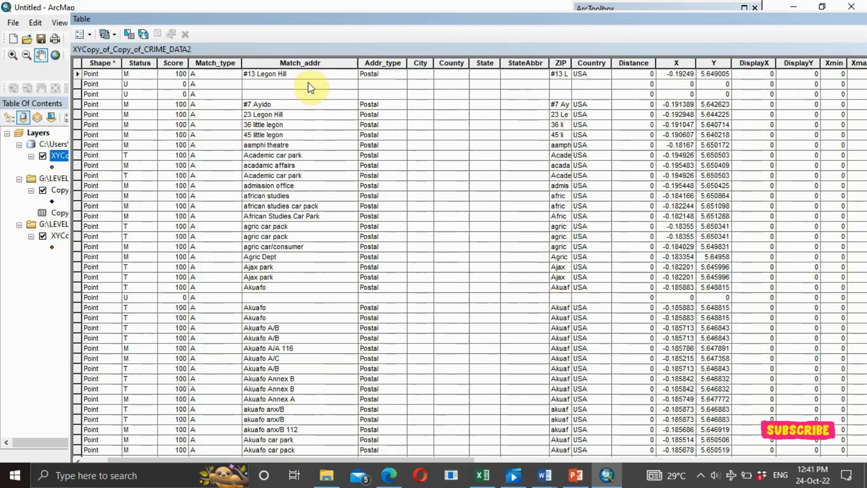
Restore the enlarged attribute table to its docked size, then close the table and ArcToolbox.
{"action": "double_click", "coordinate": [691, 20]}
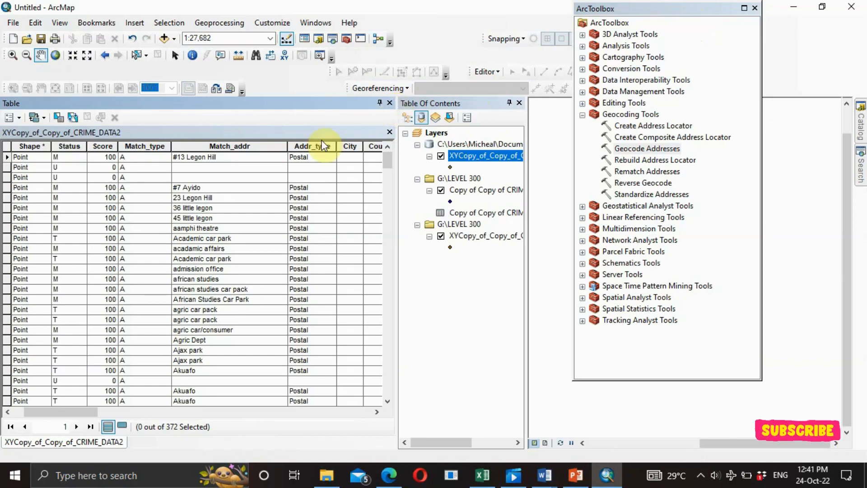
{"action": "left_click", "coordinate": [388, 103]}
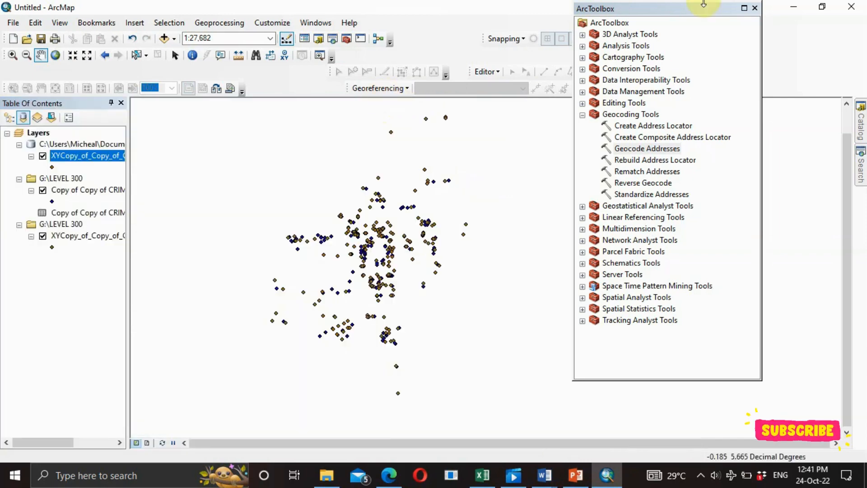
{"action": "left_click", "coordinate": [756, 9]}
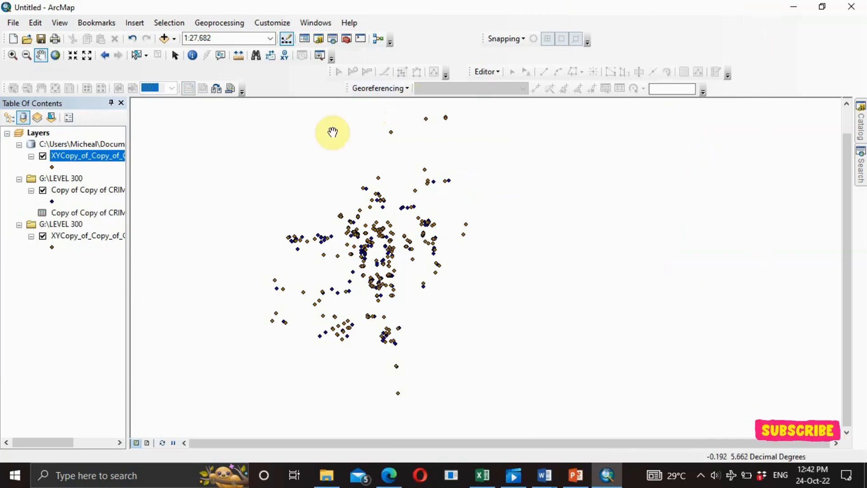